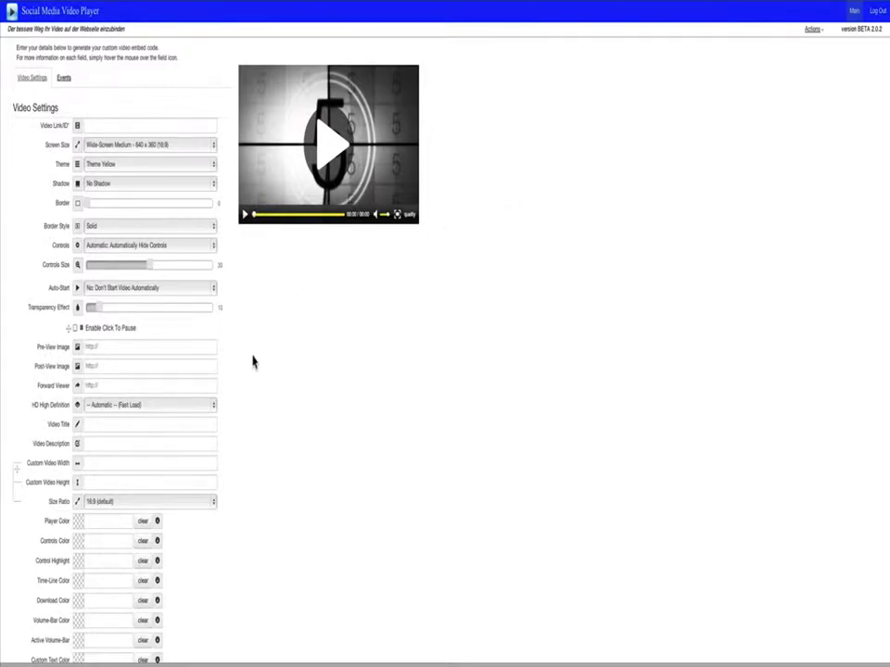
{"action": "scroll", "coordinate": [252, 357], "scroll_direction": "down", "scroll_amount": 4}
{"action": "scroll", "coordinate": [254, 368], "scroll_direction": "down", "scroll_amount": 12}
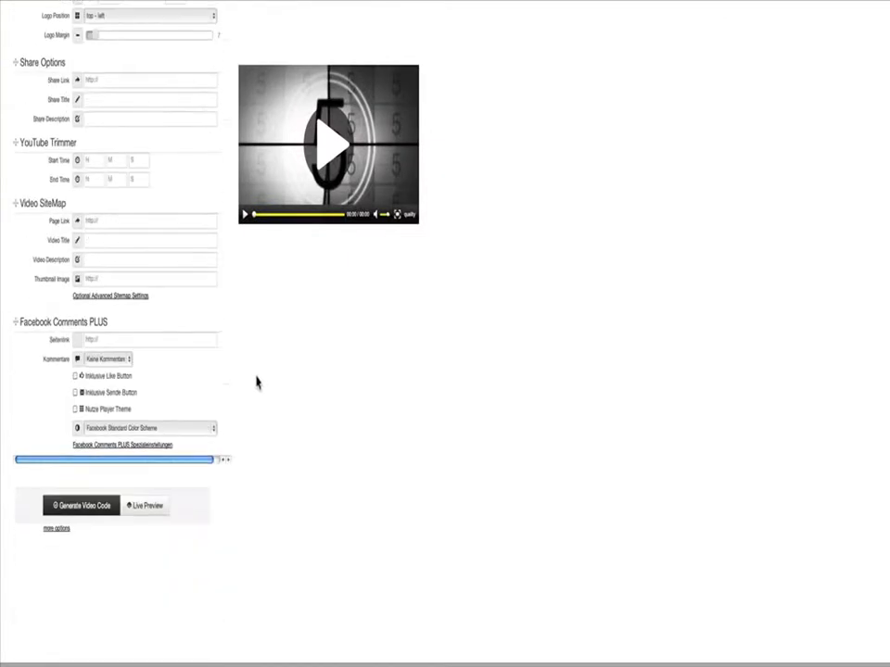
{"action": "scroll", "coordinate": [258, 387], "scroll_direction": "up", "scroll_amount": 15}
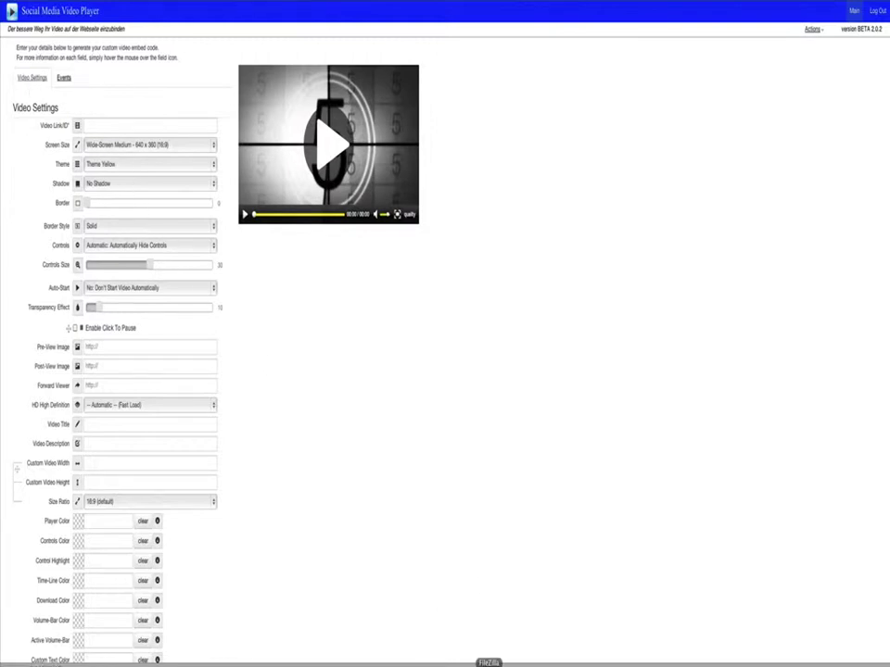
Copy the video ID MRpMEc3uuO0 from the YouTube page's address into Video Link/ID and set the player theme to Classic Neon
{"action": "left_click", "coordinate": [506, 664]}
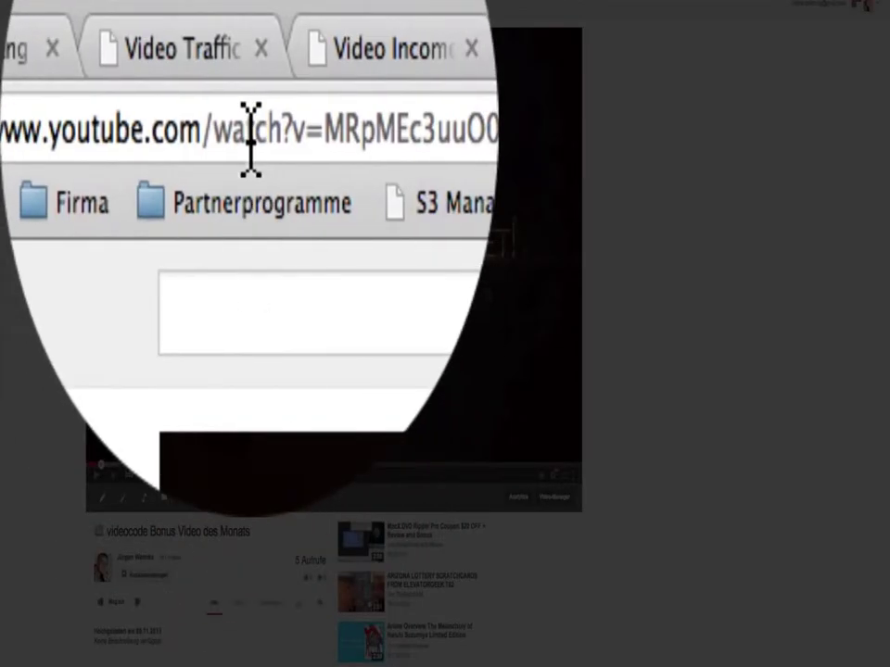
{"action": "double_click", "coordinate": [250, 134]}
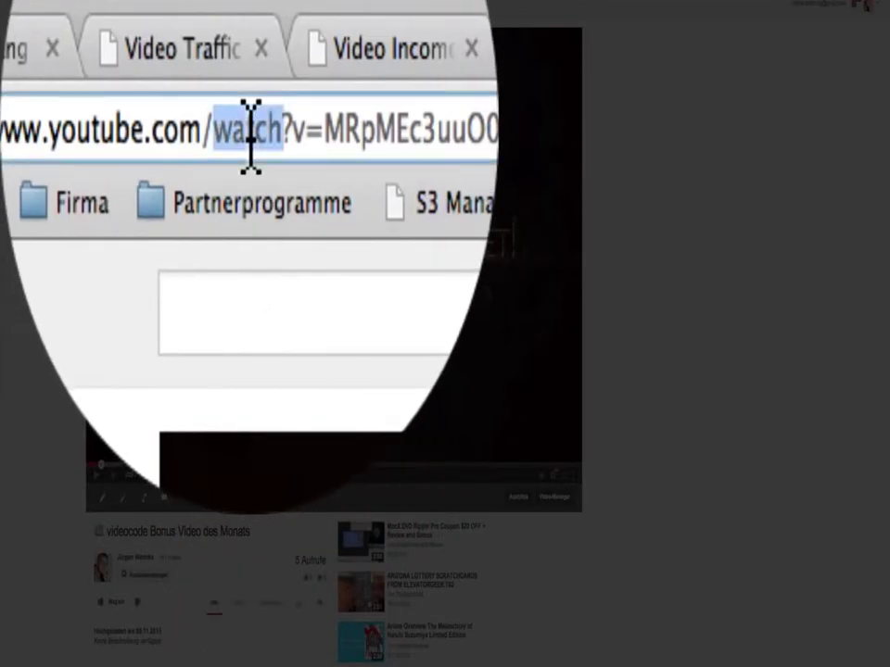
{"action": "left_click", "coordinate": [250, 134]}
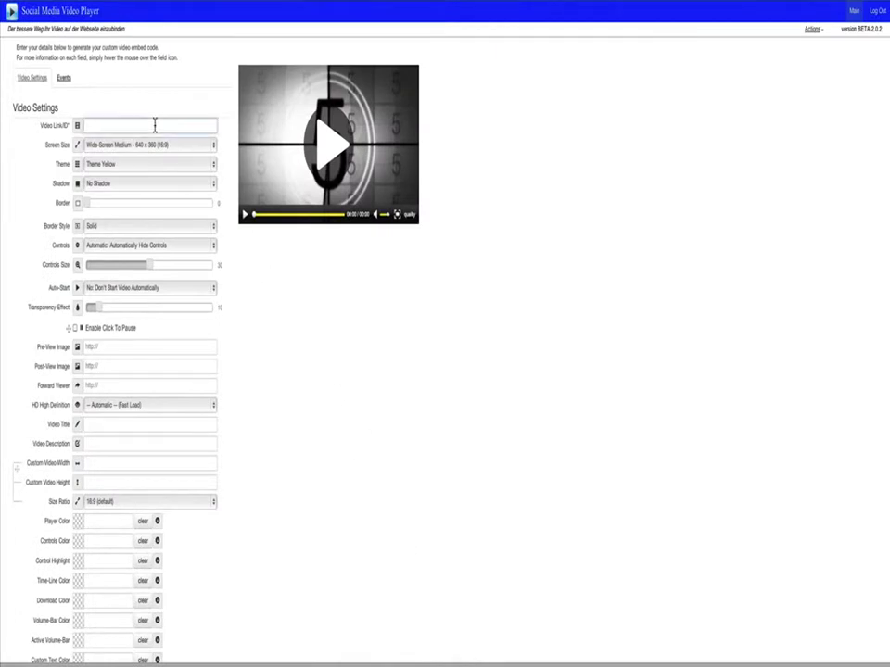
{"action": "type", "text": "MRpMEcbuO8"}
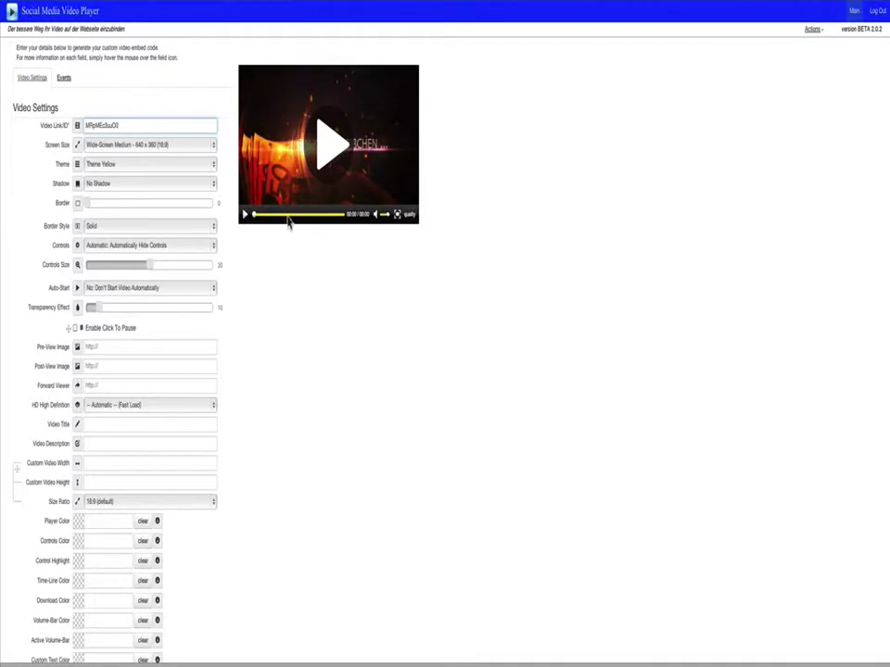
{"action": "left_click", "coordinate": [116, 164]}
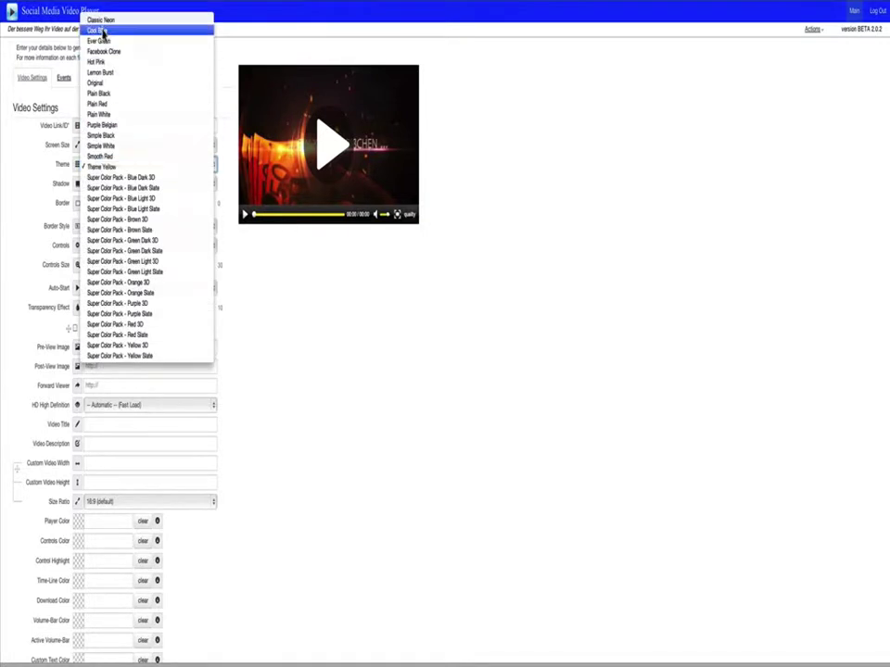
{"action": "left_click", "coordinate": [102, 19]}
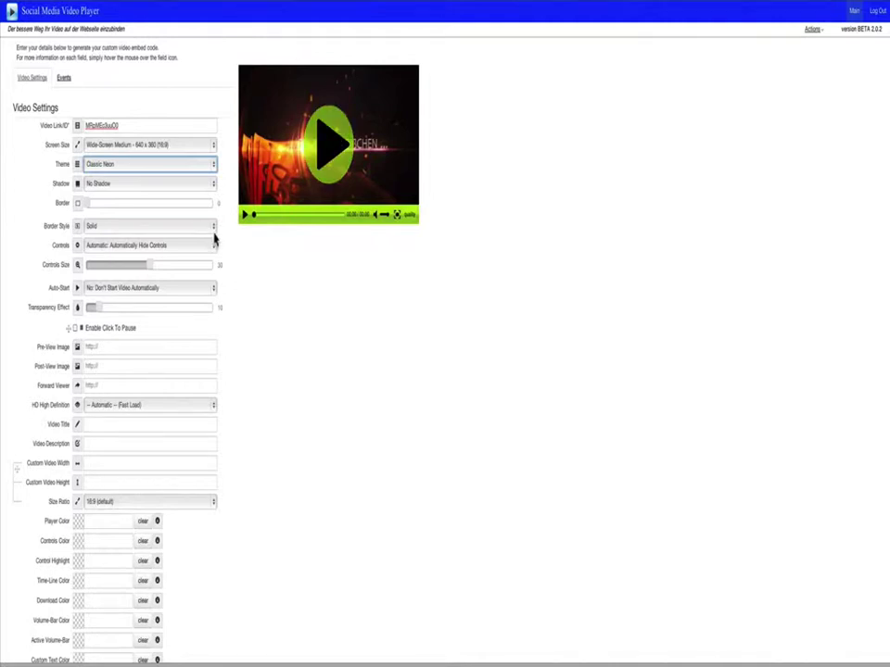
Try the Controls setting "Hide: Do Not Show Controls" and return it to "Automatic: Automatically Hide Controls"
{"action": "left_click", "coordinate": [175, 248]}
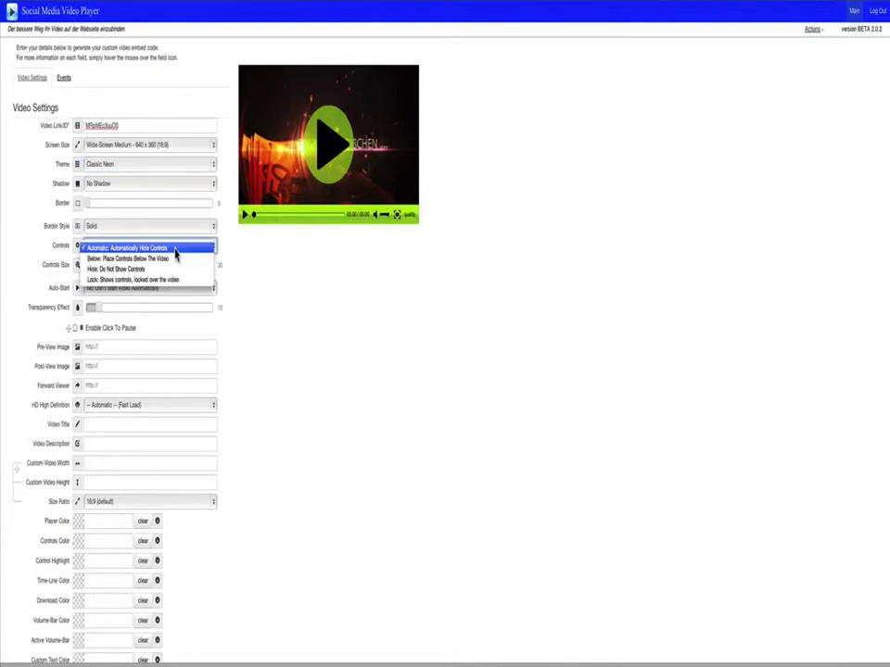
{"action": "left_click", "coordinate": [288, 283]}
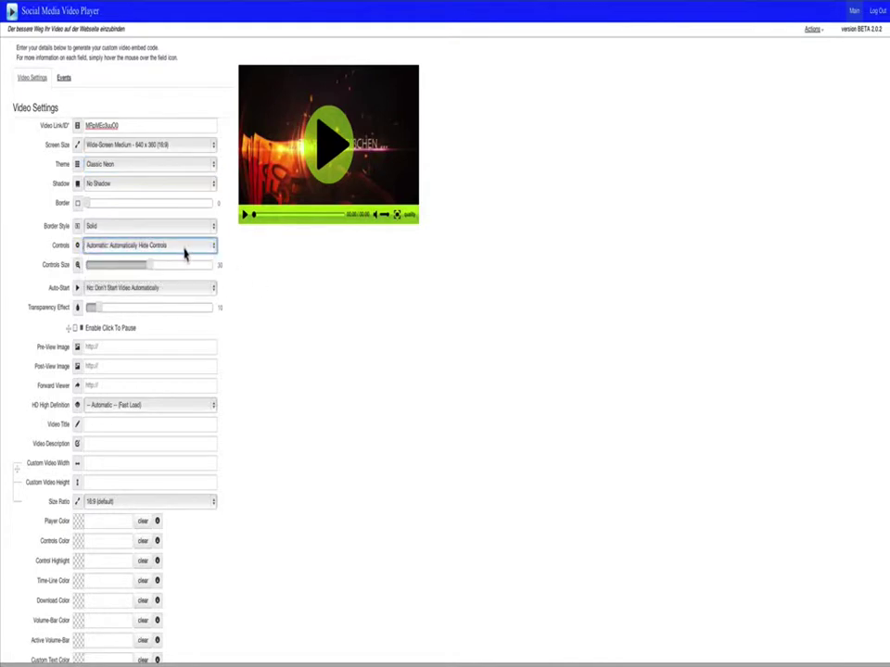
{"action": "left_click", "coordinate": [184, 249]}
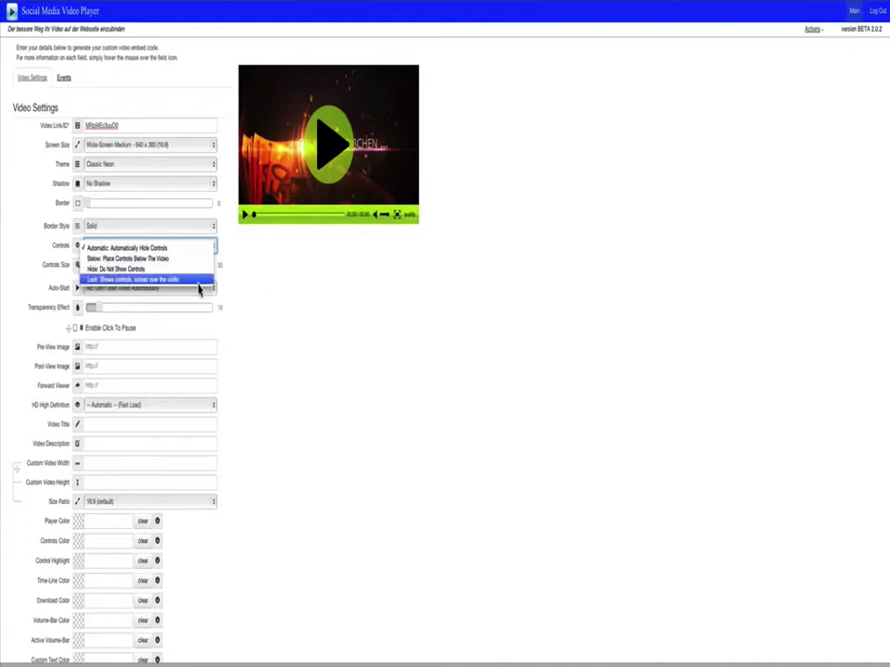
{"action": "left_click", "coordinate": [148, 269]}
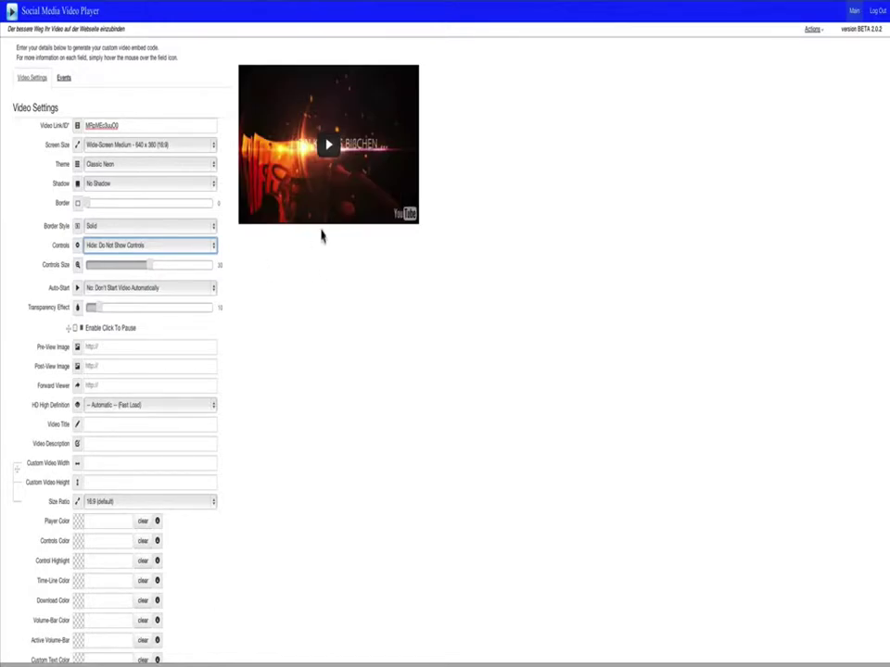
{"action": "left_click", "coordinate": [153, 252]}
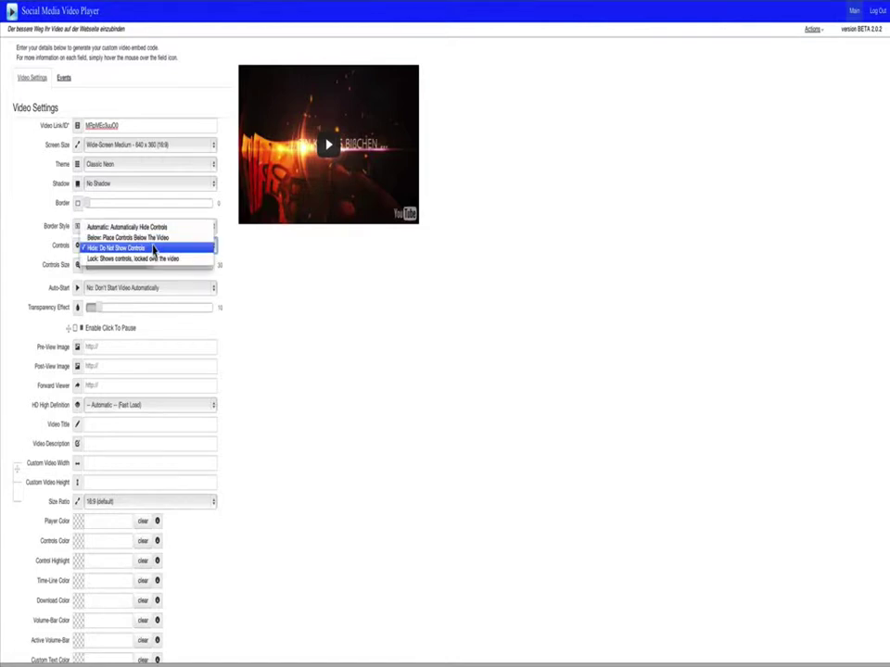
{"action": "left_click", "coordinate": [150, 229]}
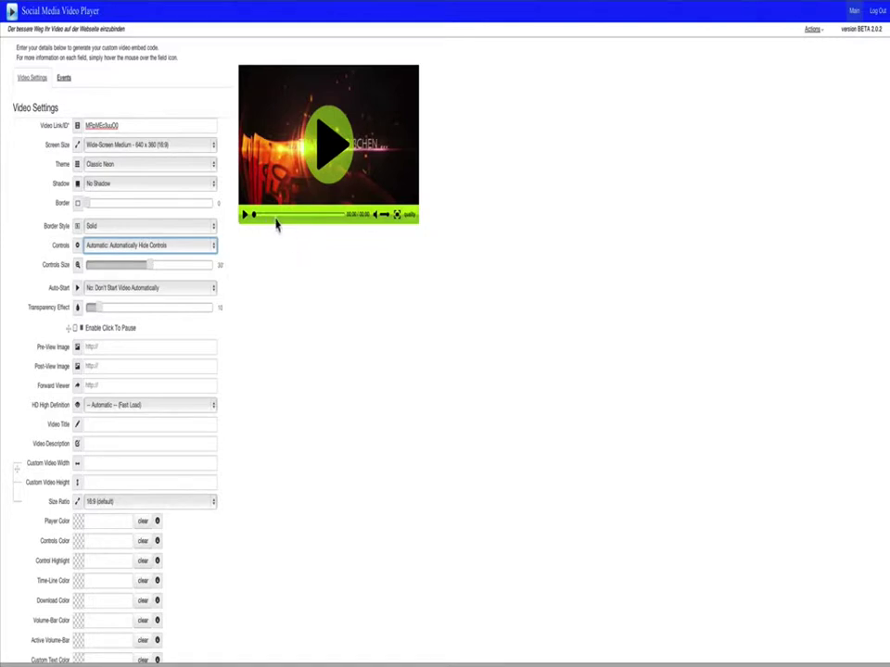
Play the preview video briefly to check the player controls, and pause it
{"action": "left_click", "coordinate": [243, 218]}
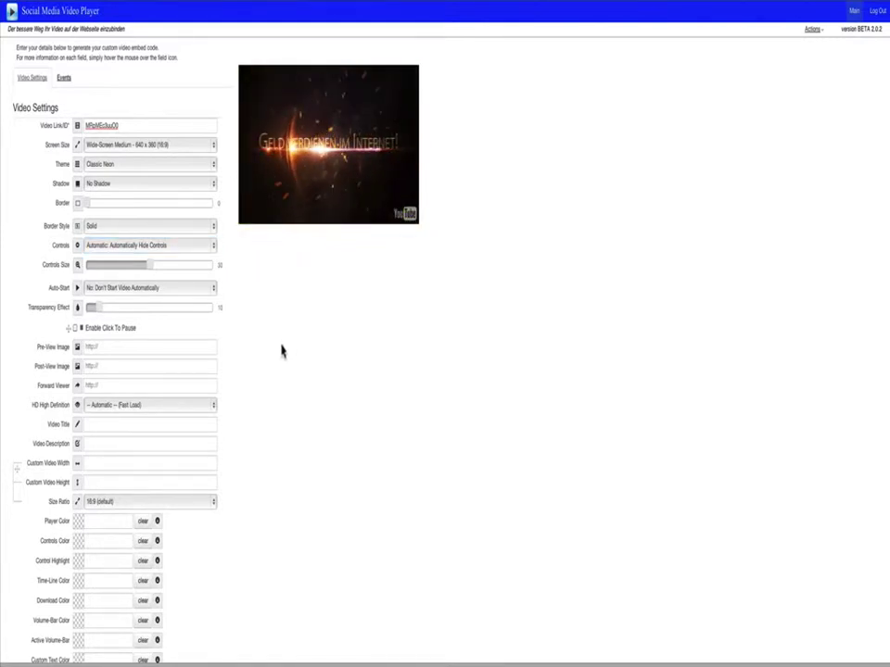
{"action": "mouse_move", "coordinate": [405, 220]}
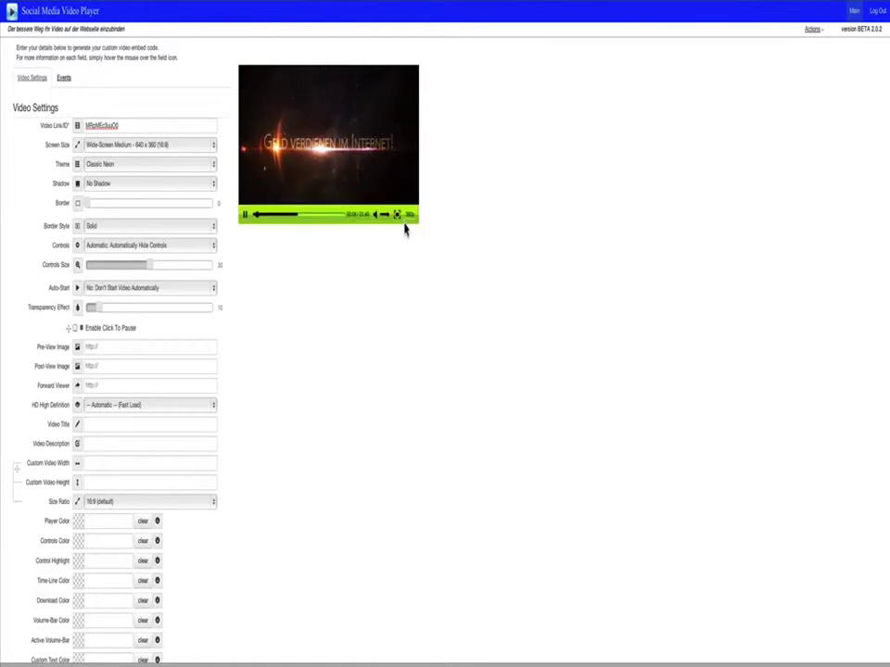
{"action": "left_click", "coordinate": [245, 217]}
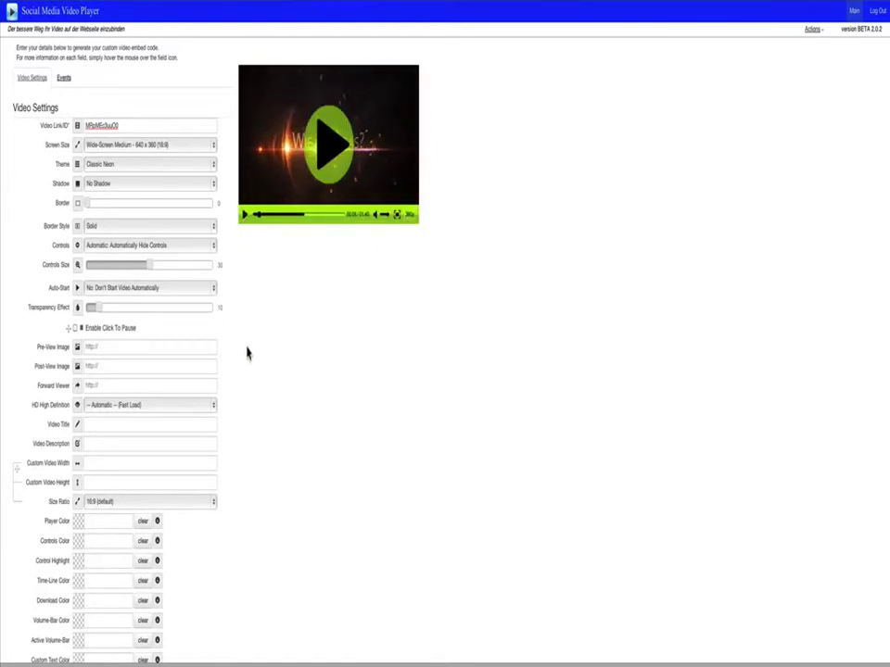
{"action": "left_click", "coordinate": [408, 217]}
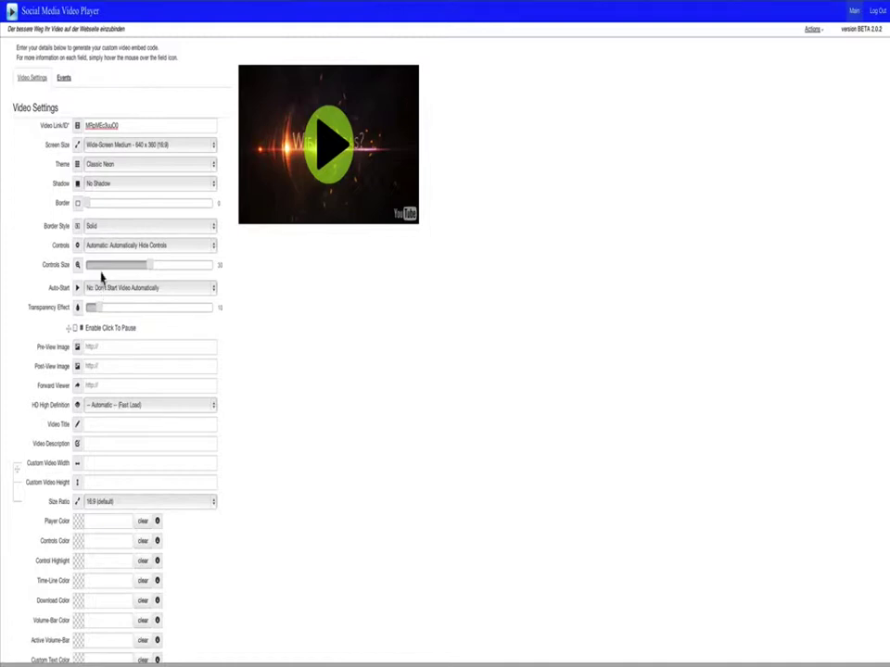
Try the Drop Shadow, Drop-Flare Shadow and Back Shadow options on the player and return the setting to No Shadow
{"action": "mouse_move", "coordinate": [92, 208]}
{"action": "left_mouse_down"}
{"action": "mouse_move", "coordinate": [167, 205]}
{"action": "mouse_move", "coordinate": [131, 218]}
{"action": "mouse_move", "coordinate": [85, 210]}
{"action": "left_mouse_up"}
{"action": "left_click", "coordinate": [105, 190]}
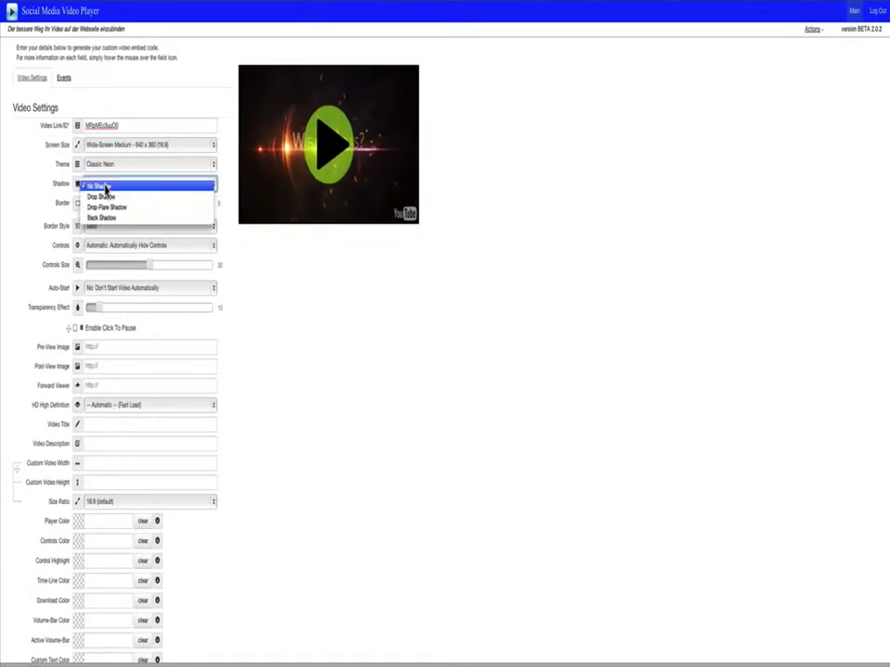
{"action": "left_click", "coordinate": [107, 194]}
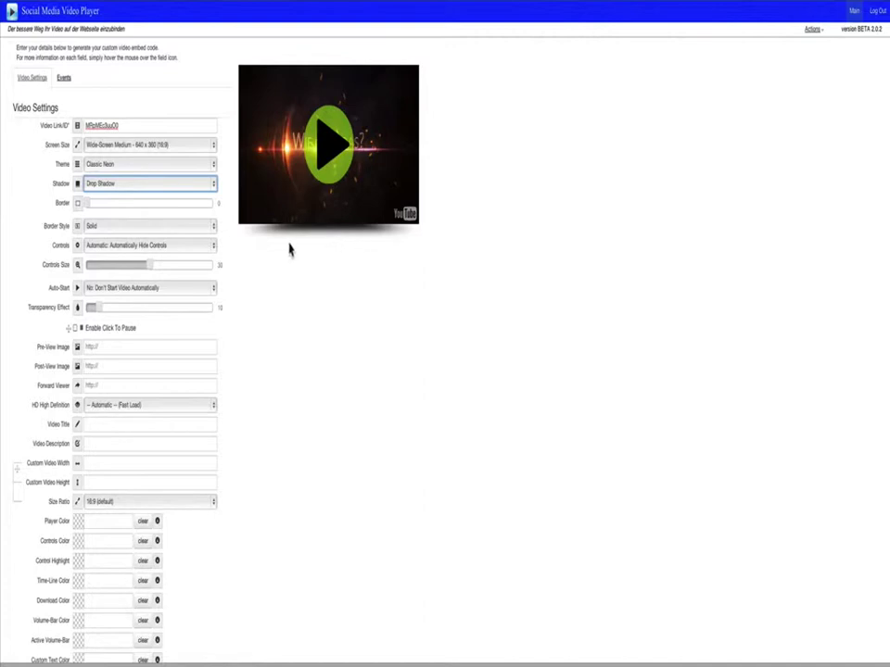
{"action": "left_click", "coordinate": [143, 193]}
{"action": "left_click", "coordinate": [136, 201]}
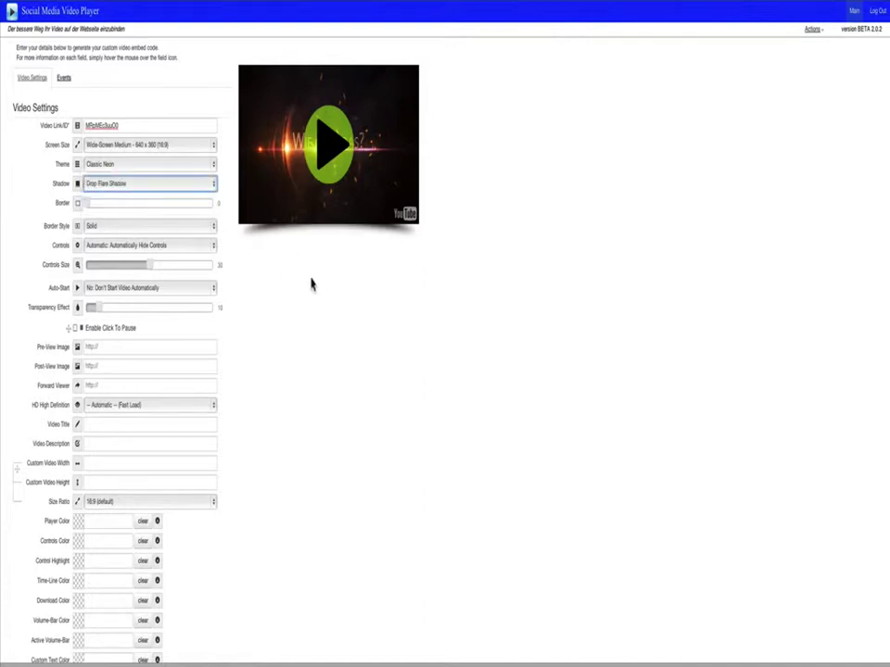
{"action": "left_click", "coordinate": [137, 190]}
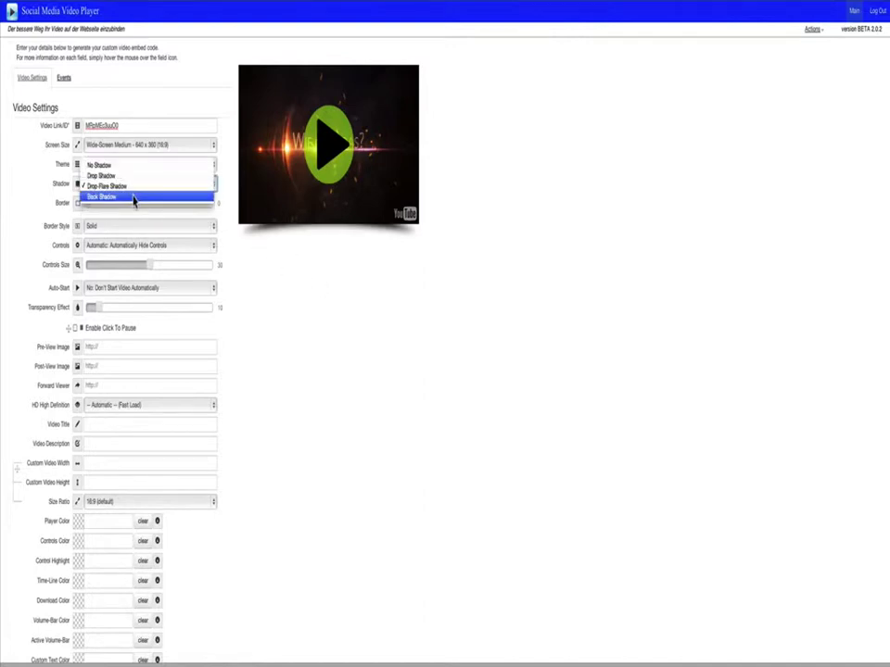
{"action": "left_click", "coordinate": [134, 197]}
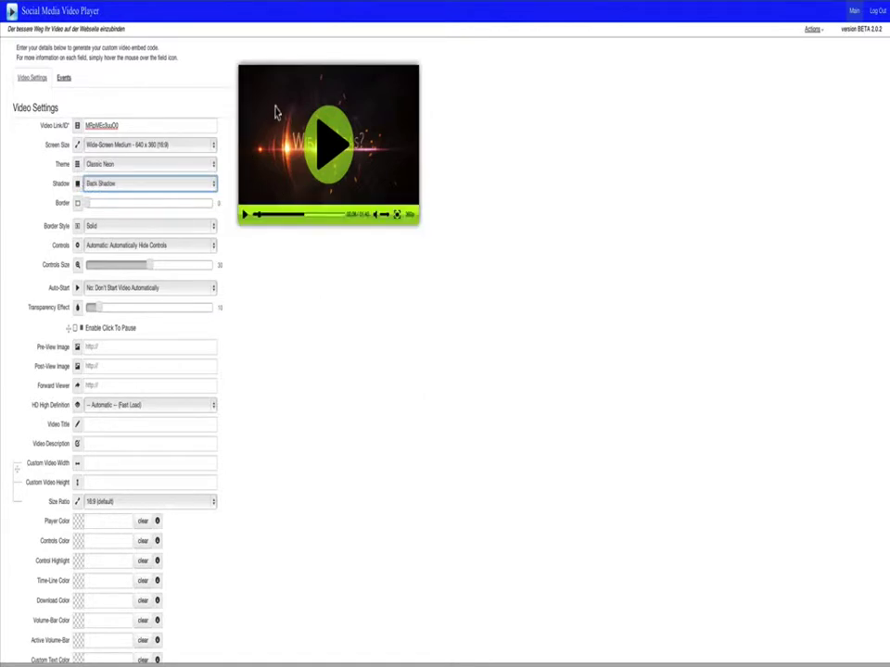
{"action": "left_click", "coordinate": [93, 183]}
{"action": "left_click", "coordinate": [95, 156]}
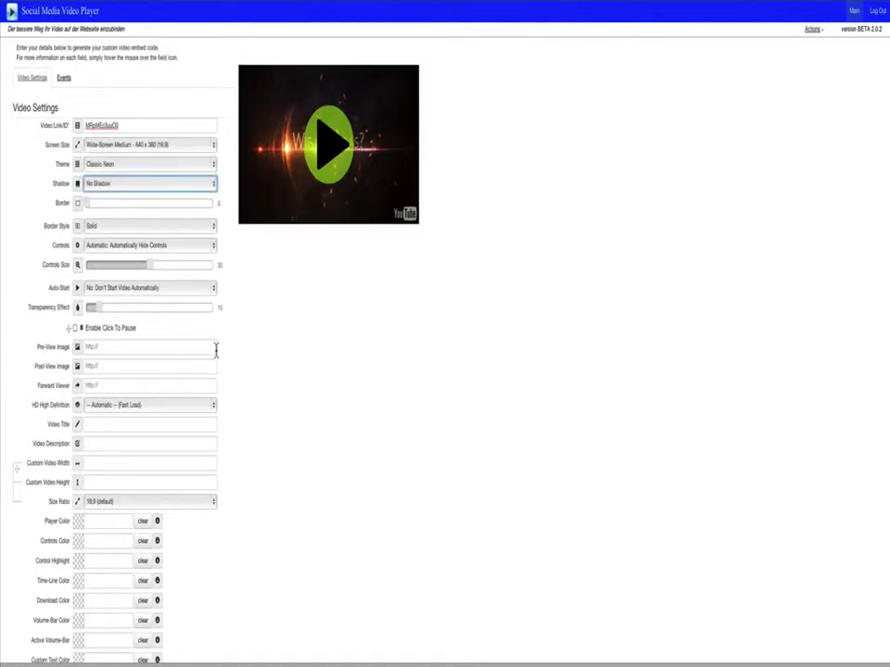
Review the available screen sizes without changing the selection, and try the Dashed border style before returning it to Solid
{"action": "left_click", "coordinate": [165, 150]}
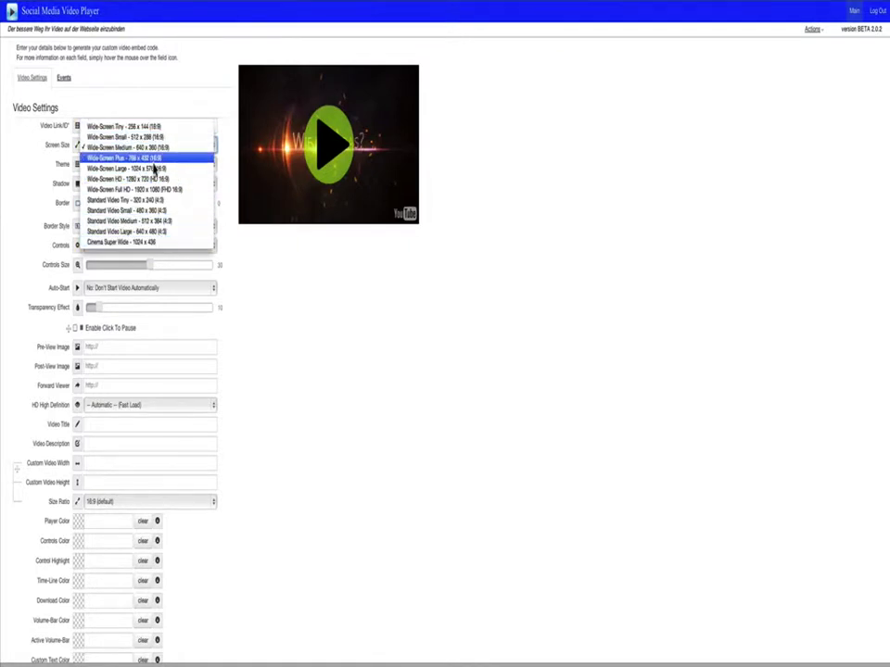
{"action": "left_click", "coordinate": [307, 374]}
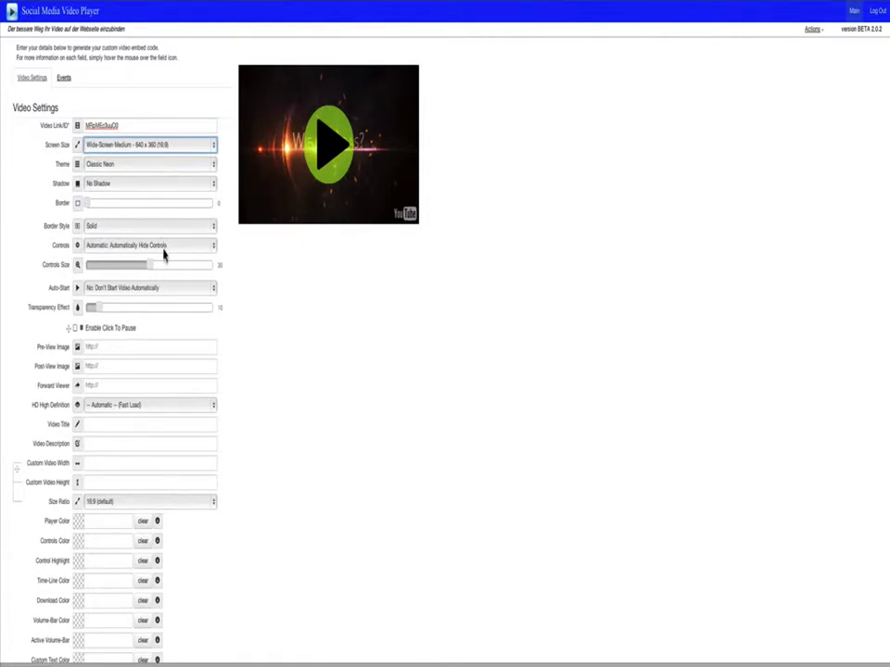
{"action": "left_click", "coordinate": [94, 232]}
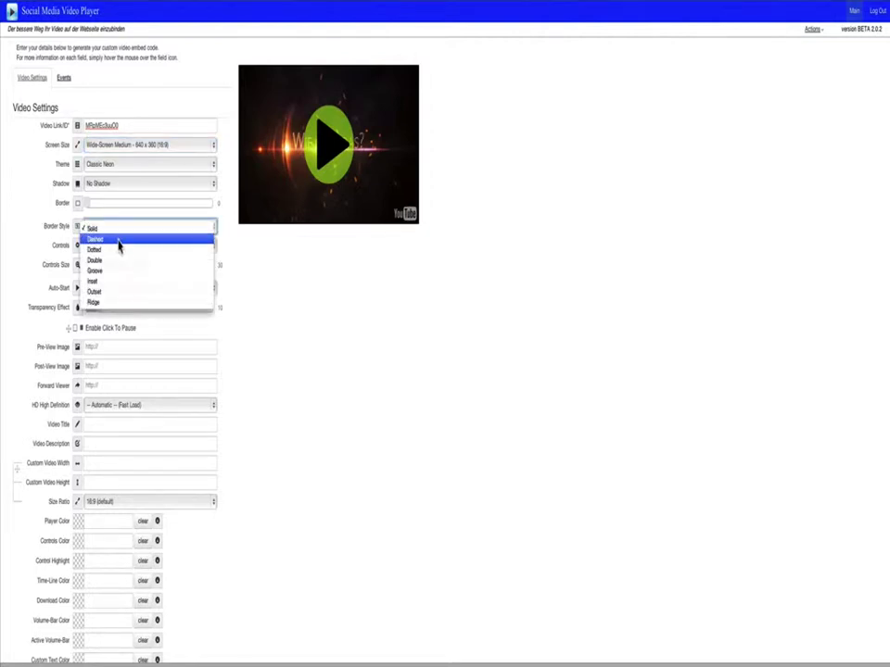
{"action": "left_click", "coordinate": [120, 240]}
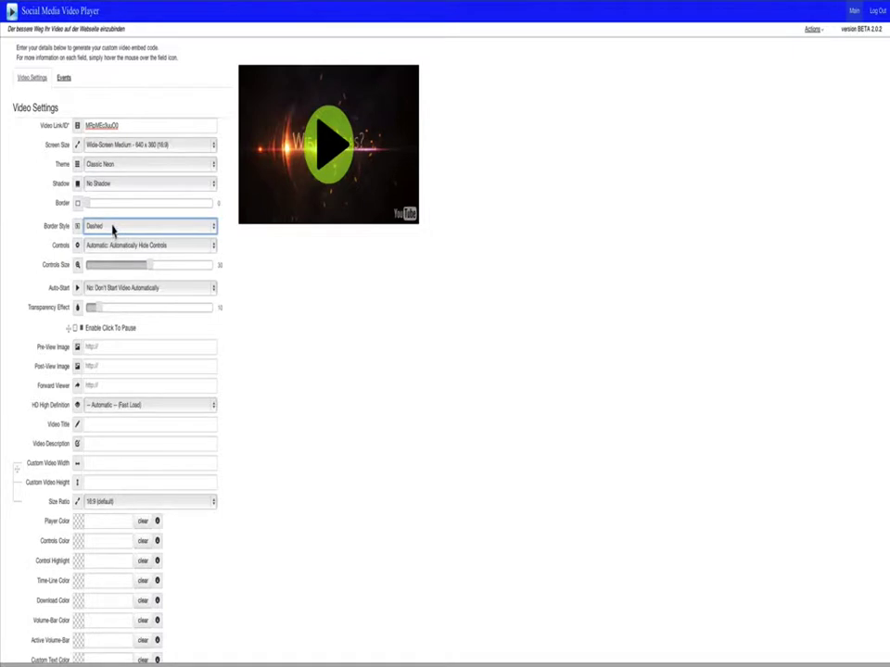
{"action": "left_click", "coordinate": [112, 230]}
{"action": "left_click", "coordinate": [110, 221]}
Try out Enable Click To Pause by playing and pausing the preview video, and switch the option off again
{"action": "left_click", "coordinate": [54, 346]}
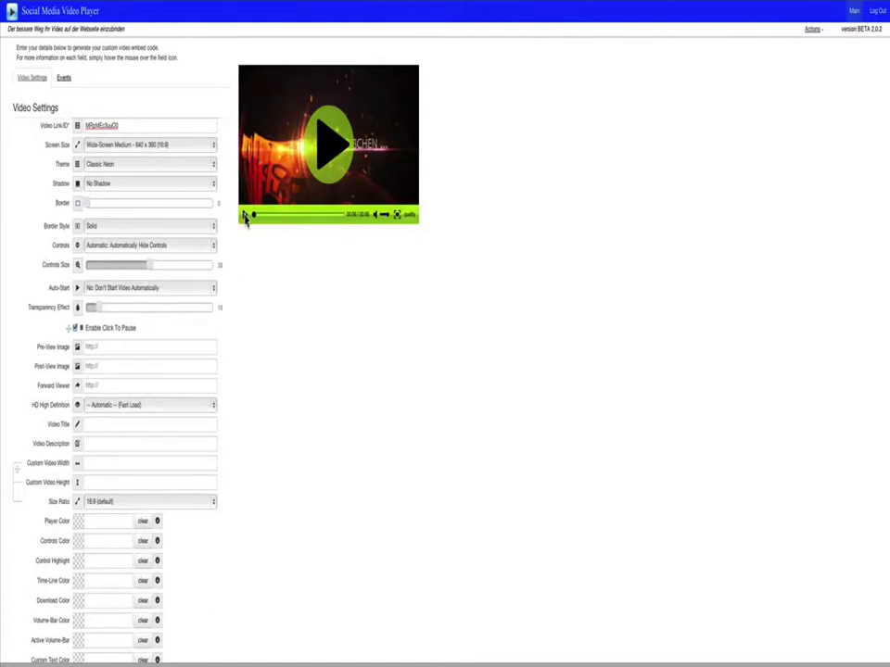
{"action": "left_click", "coordinate": [245, 215]}
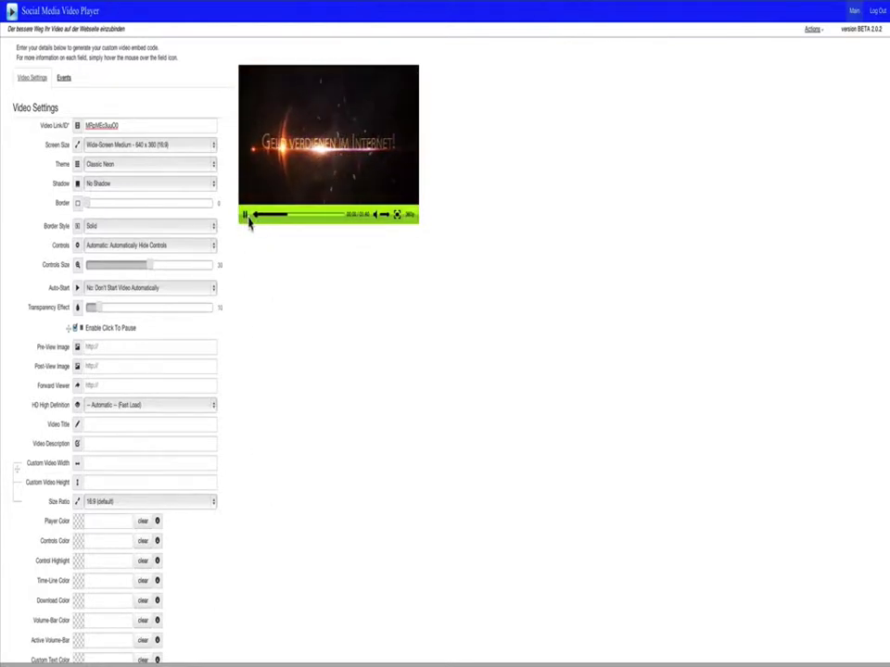
{"action": "left_click", "coordinate": [322, 138]}
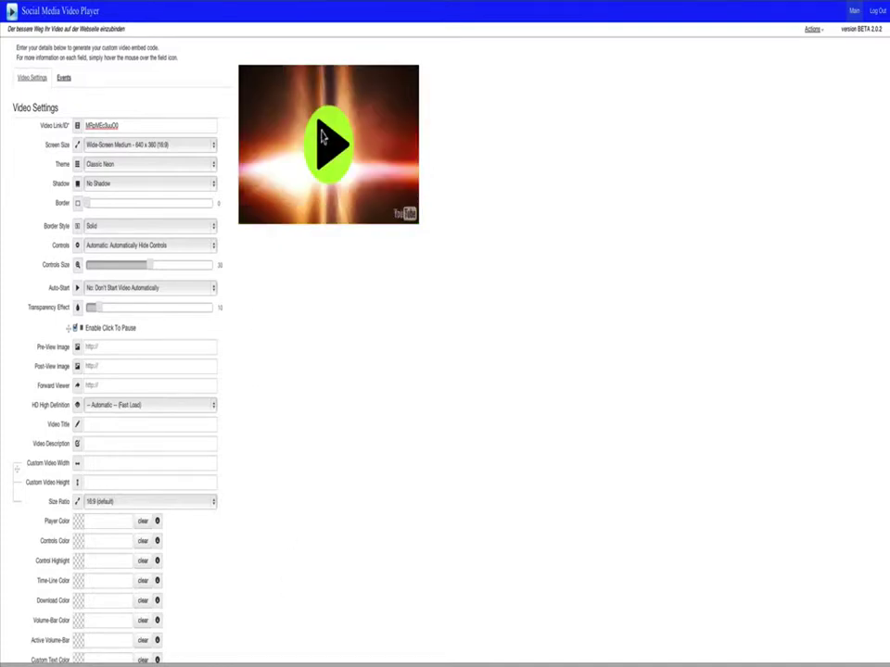
{"action": "left_click", "coordinate": [74, 329]}
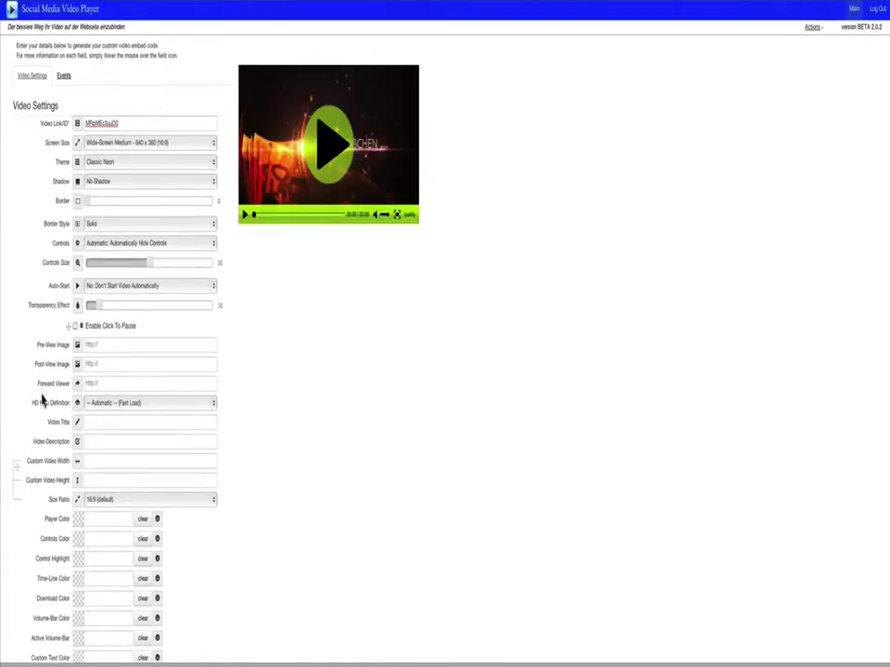
{"action": "mouse_move", "coordinate": [77, 364]}
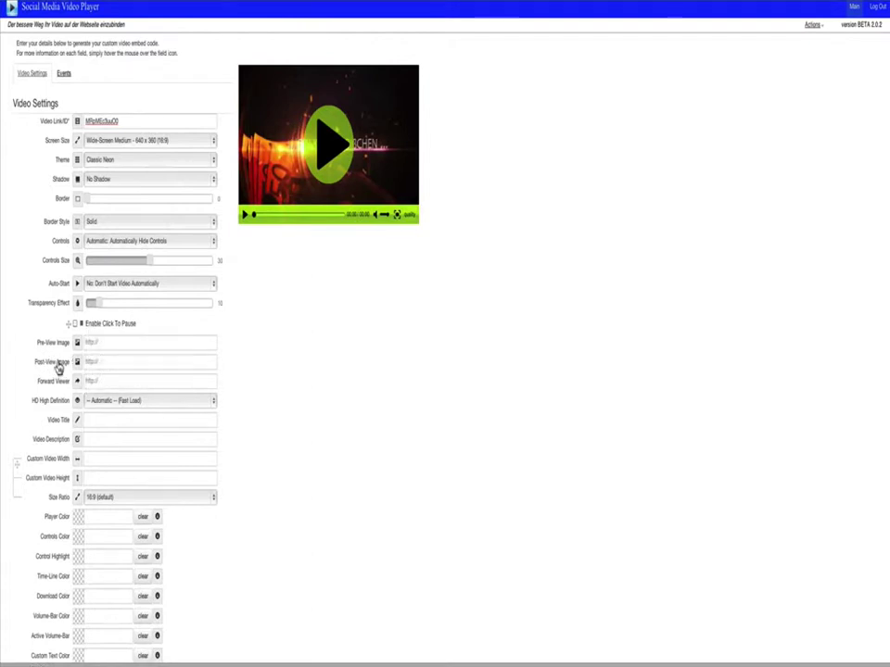
{"action": "scroll", "coordinate": [55, 369], "scroll_direction": "down", "scroll_amount": 1}
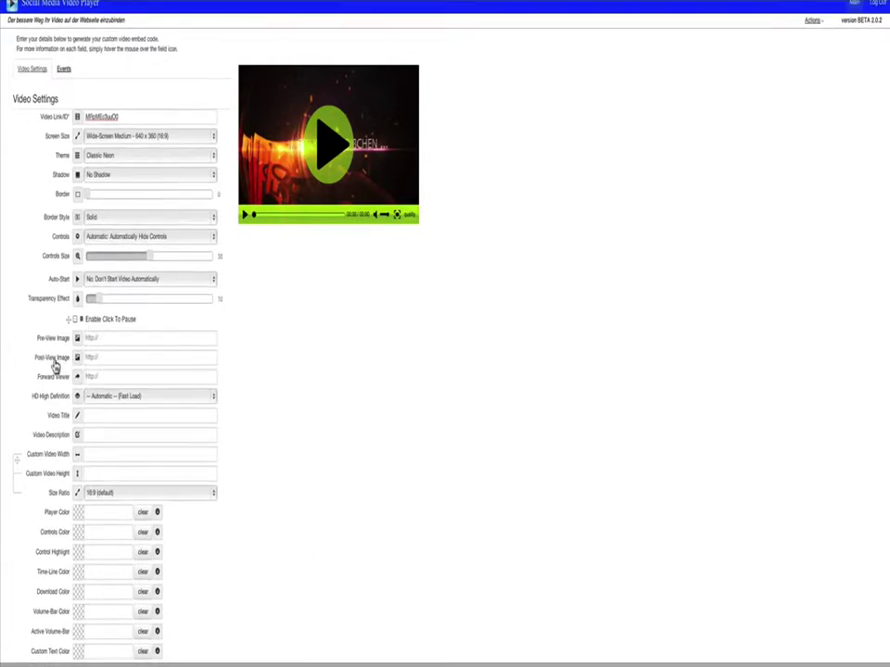
{"action": "scroll", "coordinate": [57, 367], "scroll_direction": "down", "scroll_amount": 5}
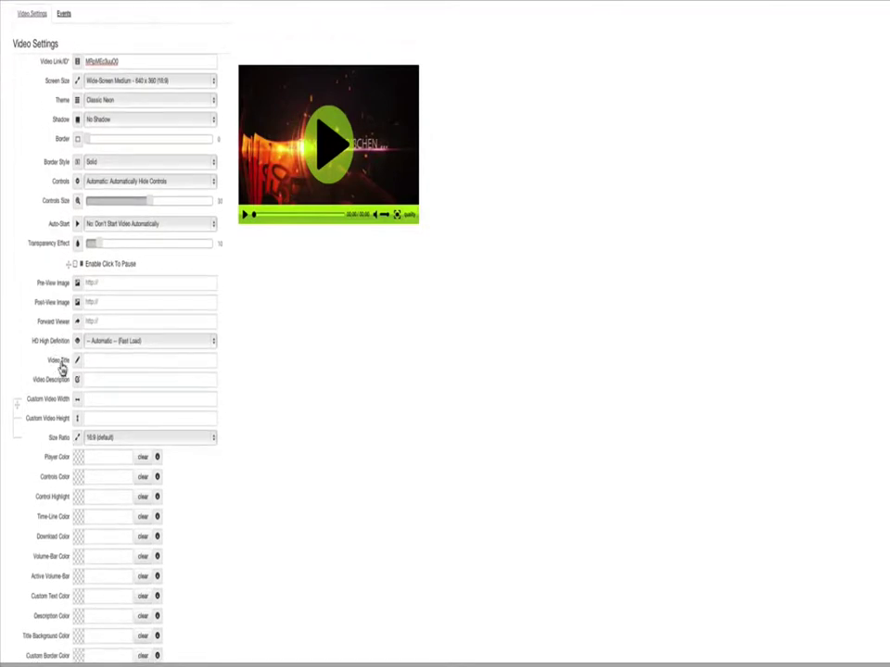
Review the color, volume and control-removal options, and the Mobile Videos, Custom Logo and Share Options sections
{"action": "scroll", "coordinate": [60, 371], "scroll_direction": "down", "scroll_amount": 10}
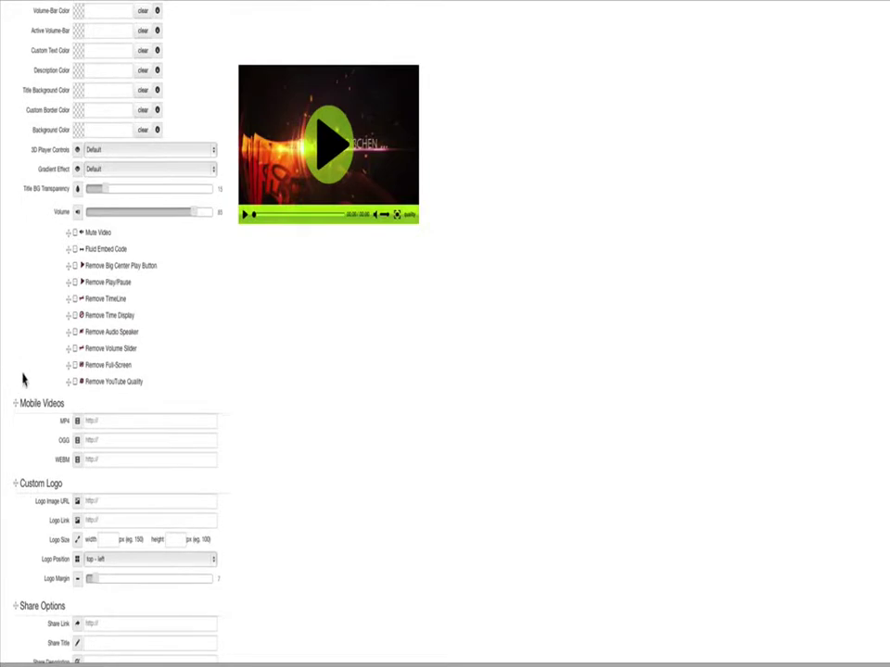
{"action": "scroll", "coordinate": [28, 380], "scroll_direction": "down", "scroll_amount": 1}
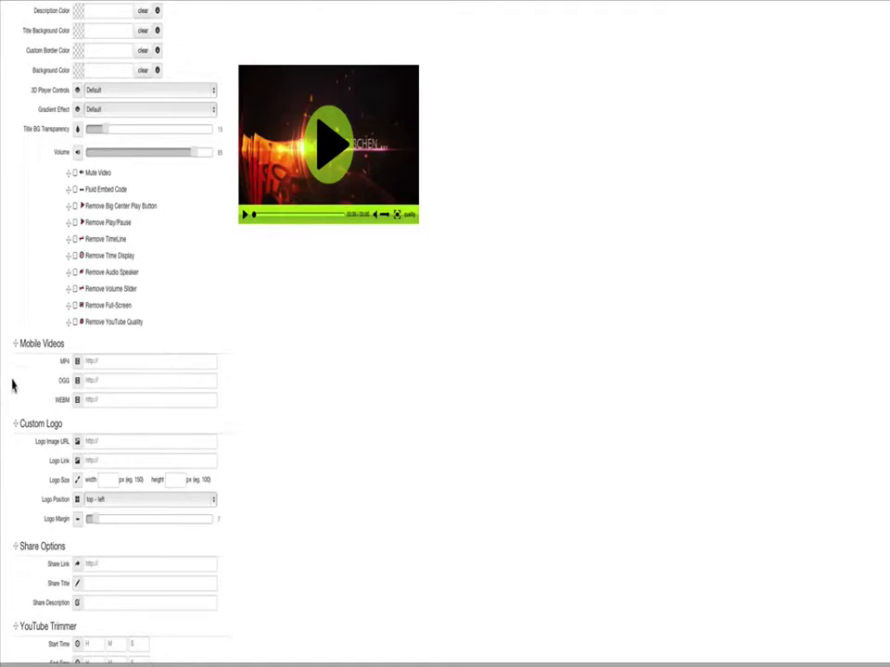
{"action": "scroll", "coordinate": [16, 374], "scroll_direction": "up", "scroll_amount": 1}
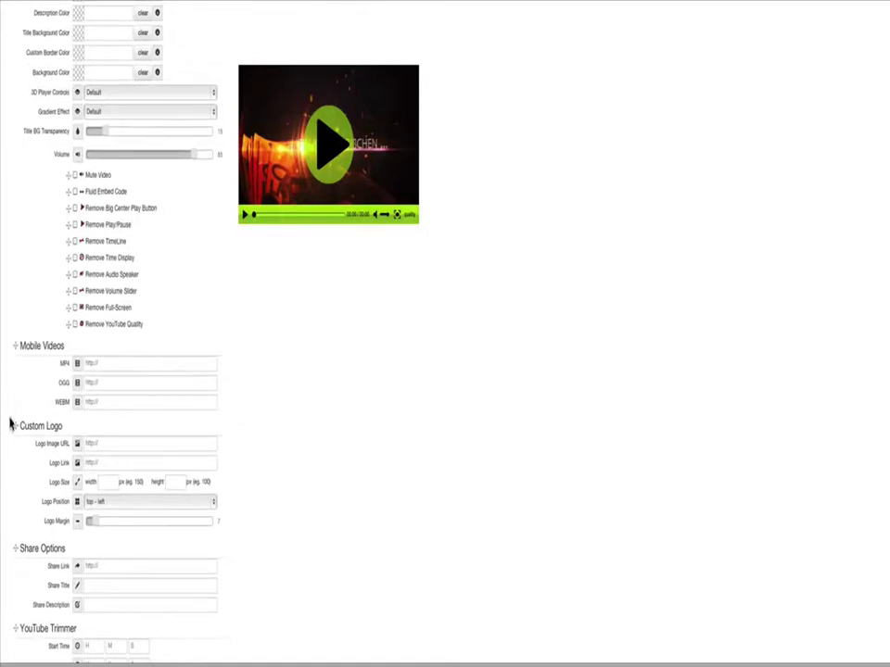
{"action": "left_click_drag", "start_coordinate": [16, 429], "coordinate": [6, 304]}
{"action": "scroll", "coordinate": [27, 447], "scroll_direction": "down", "scroll_amount": 2}
{"action": "scroll", "coordinate": [29, 462], "scroll_direction": "down", "scroll_amount": 2}
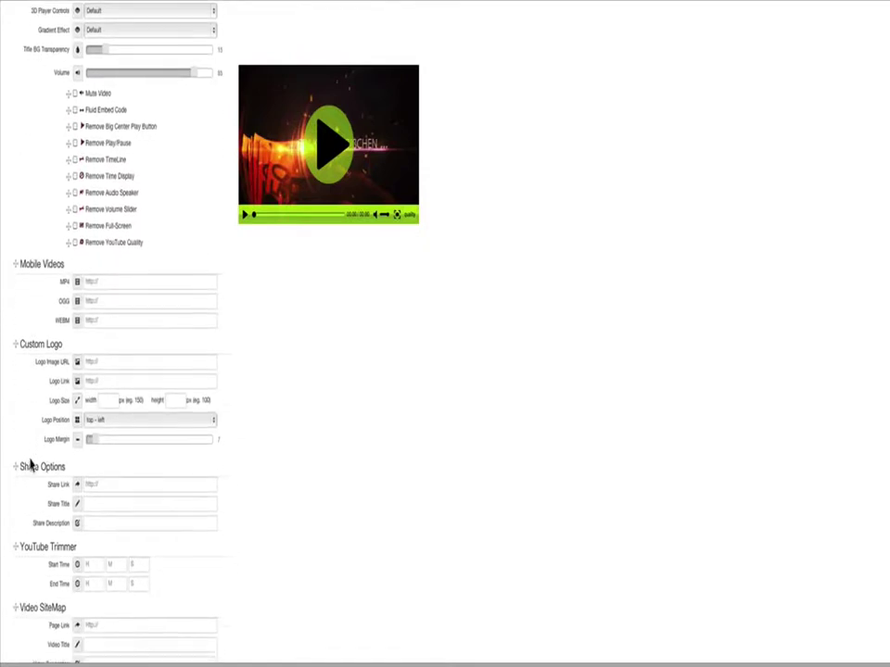
{"action": "scroll", "coordinate": [13, 517], "scroll_direction": "down", "scroll_amount": 2}
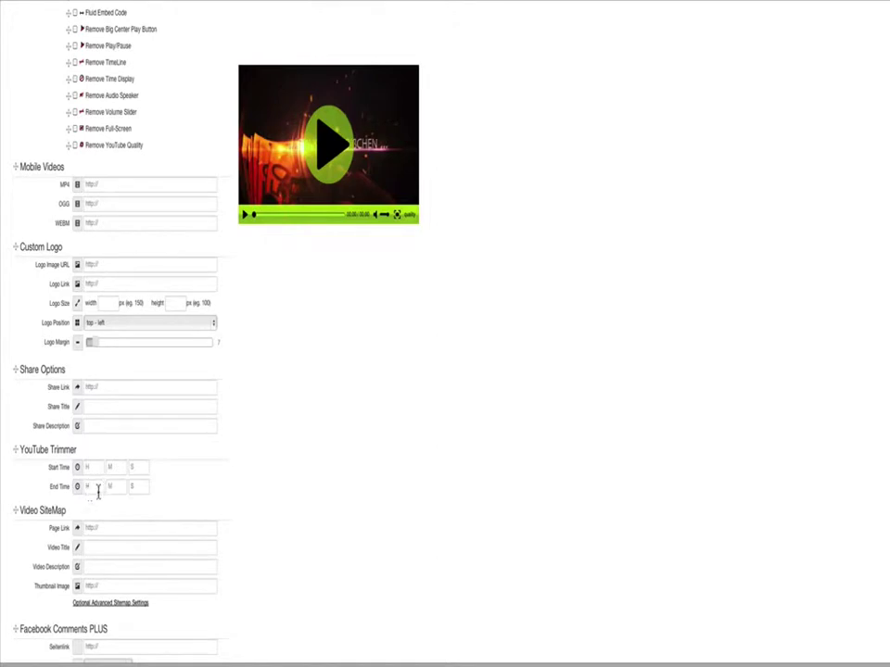
Look over the YouTube Trimmer start time fields, the Video SiteMap section and the Facebook Comments PLUS section without entering values
{"action": "left_click", "coordinate": [86, 470]}
{"action": "left_click", "coordinate": [115, 470]}
{"action": "left_click", "coordinate": [133, 469]}
{"action": "scroll", "coordinate": [5, 503], "scroll_direction": "down", "scroll_amount": 2}
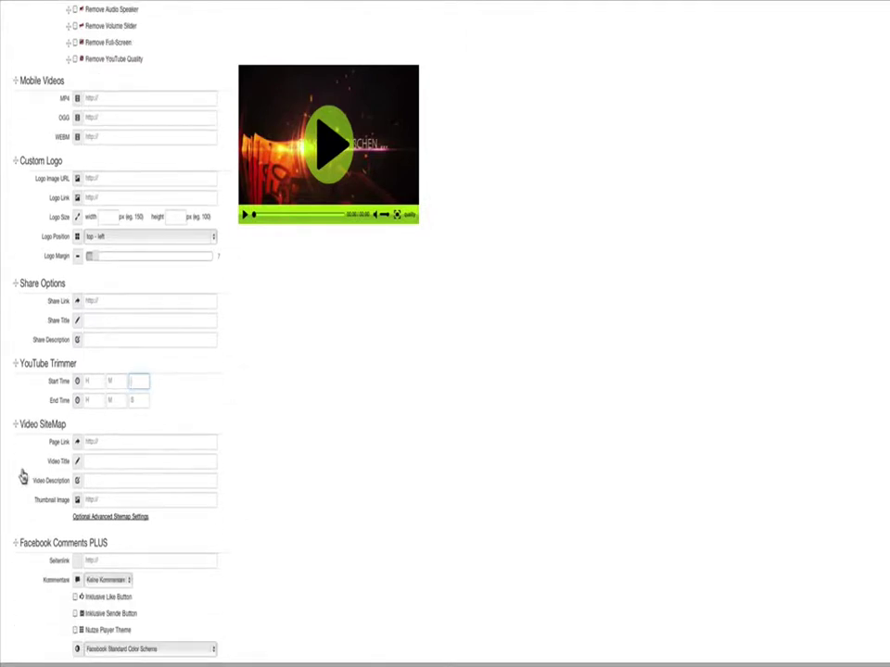
{"action": "scroll", "coordinate": [30, 461], "scroll_direction": "down", "scroll_amount": 1}
{"action": "scroll", "coordinate": [28, 465], "scroll_direction": "down", "scroll_amount": 2}
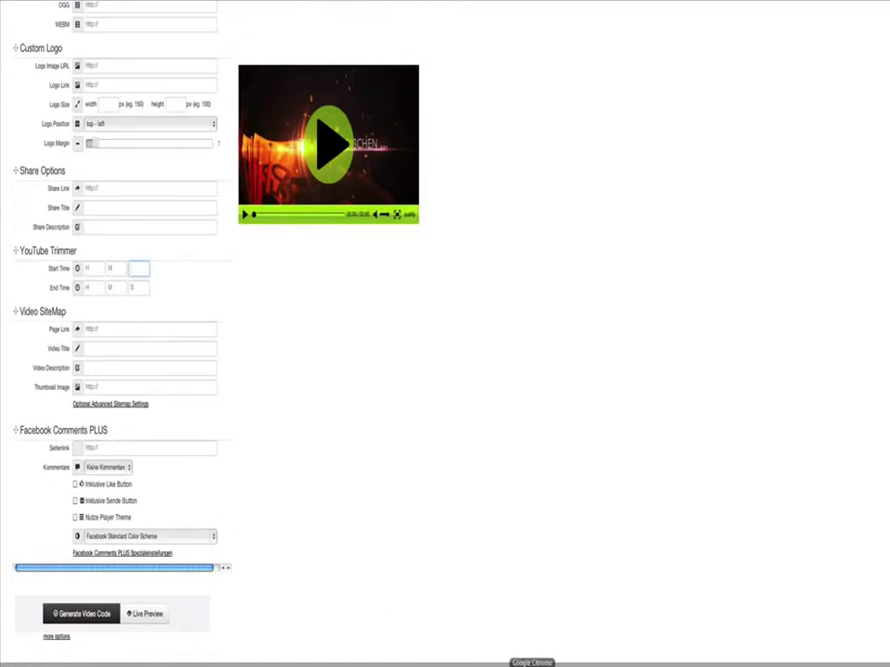
{"action": "left_click", "coordinate": [514, 646]}
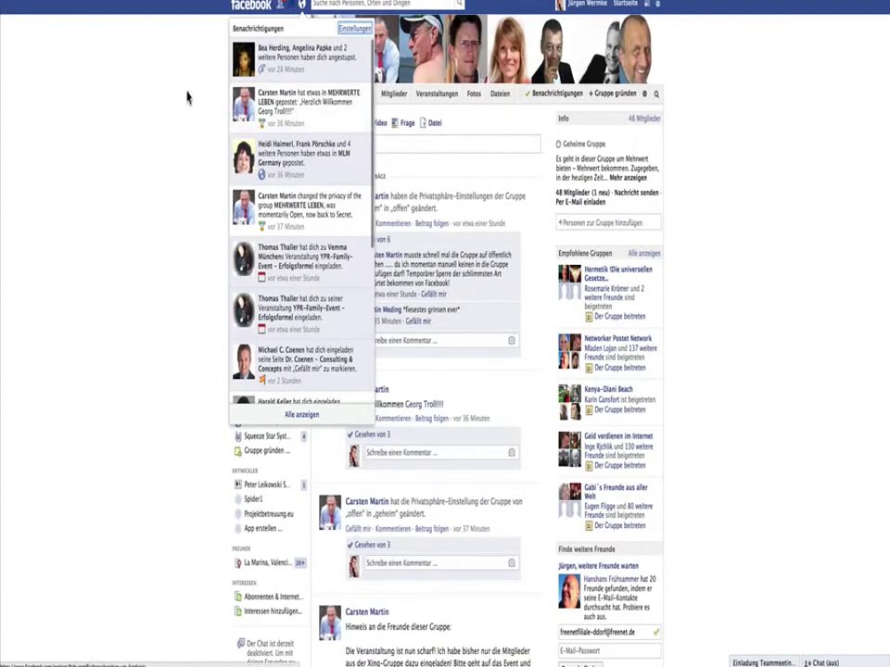
{"action": "left_click", "coordinate": [176, 102]}
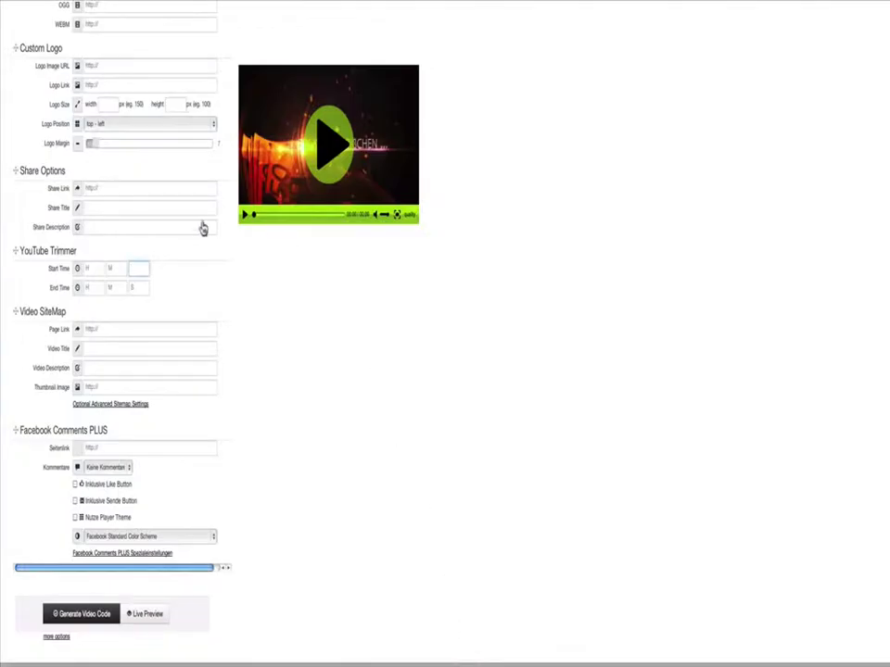
{"action": "left_click", "coordinate": [108, 451]}
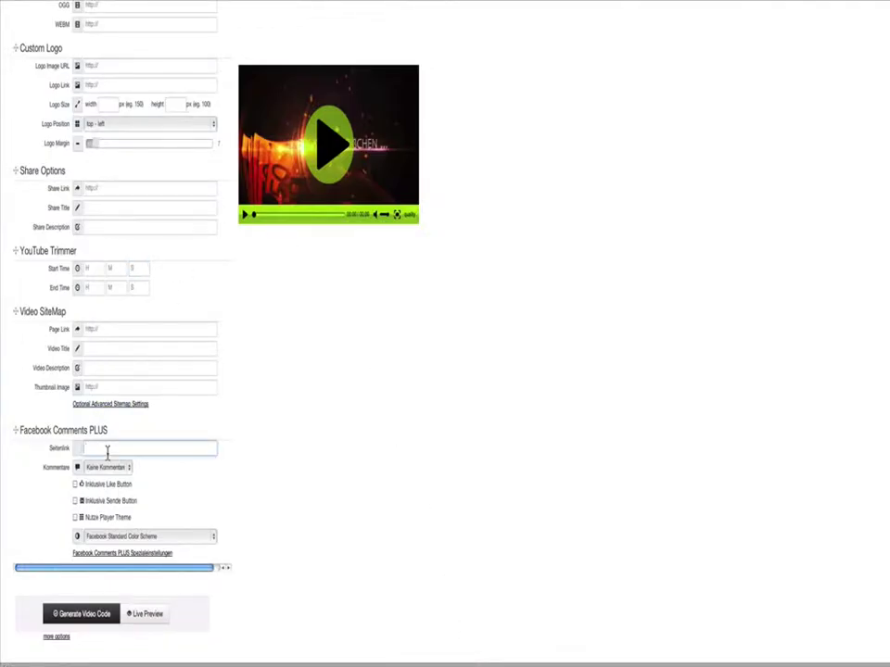
{"action": "type", "text": "https://www.facebook.com/doonline.express"}
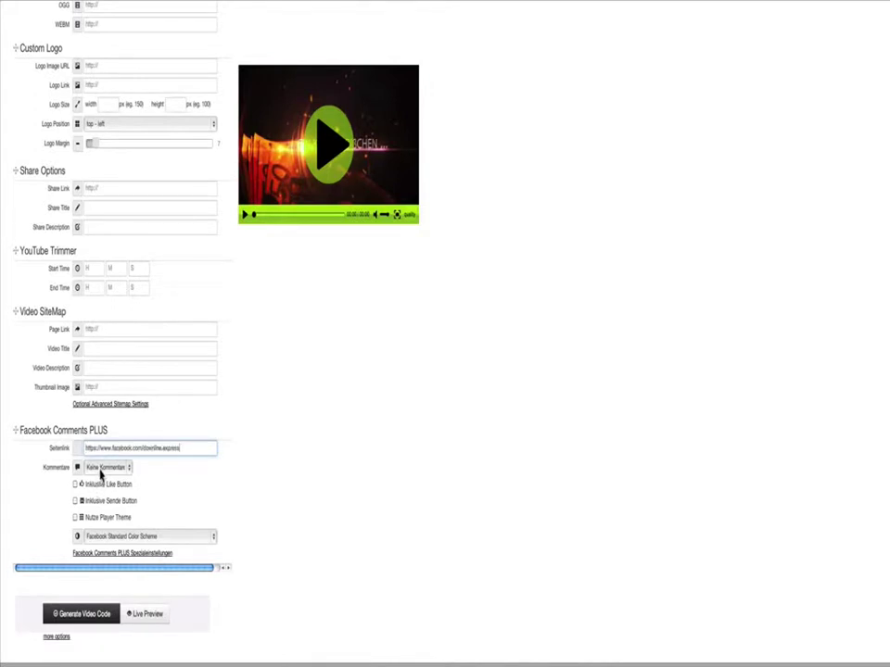
Set Kommentare to 30 and enable Inklusive Like Button, Inklusive Sende Button and Nutze Player Theme
{"action": "left_click", "coordinate": [102, 468]}
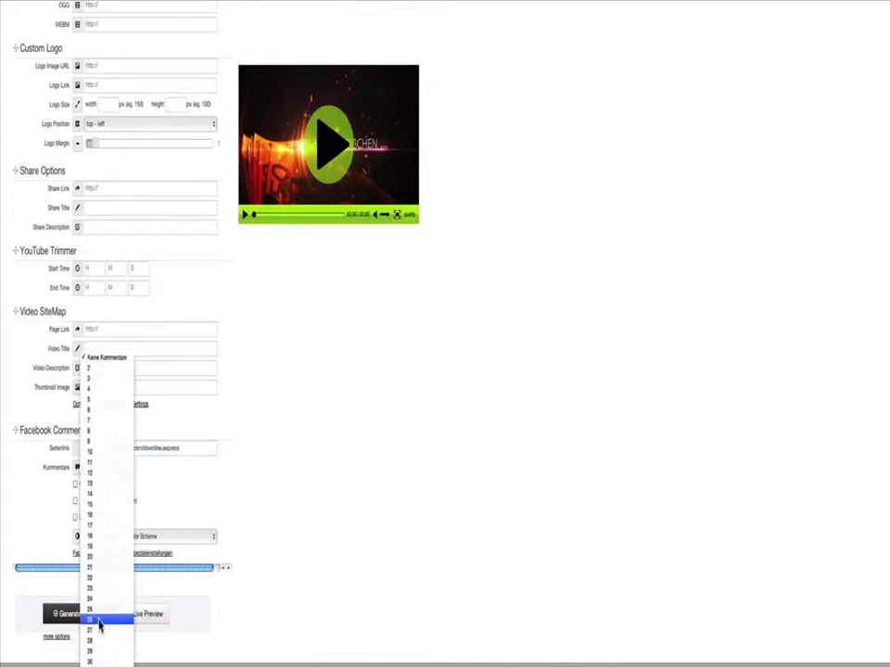
{"action": "left_click", "coordinate": [93, 661]}
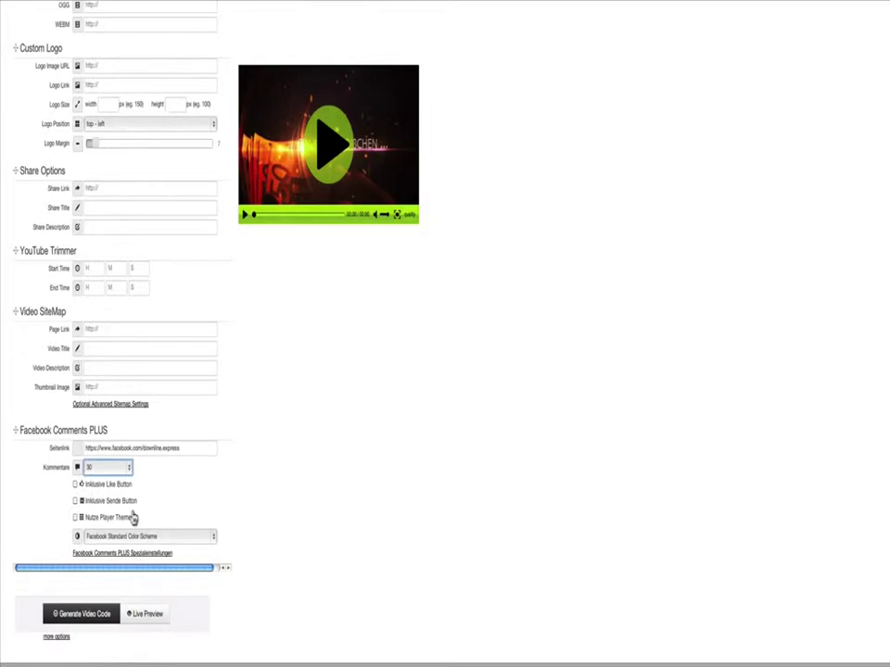
{"action": "left_click", "coordinate": [75, 484]}
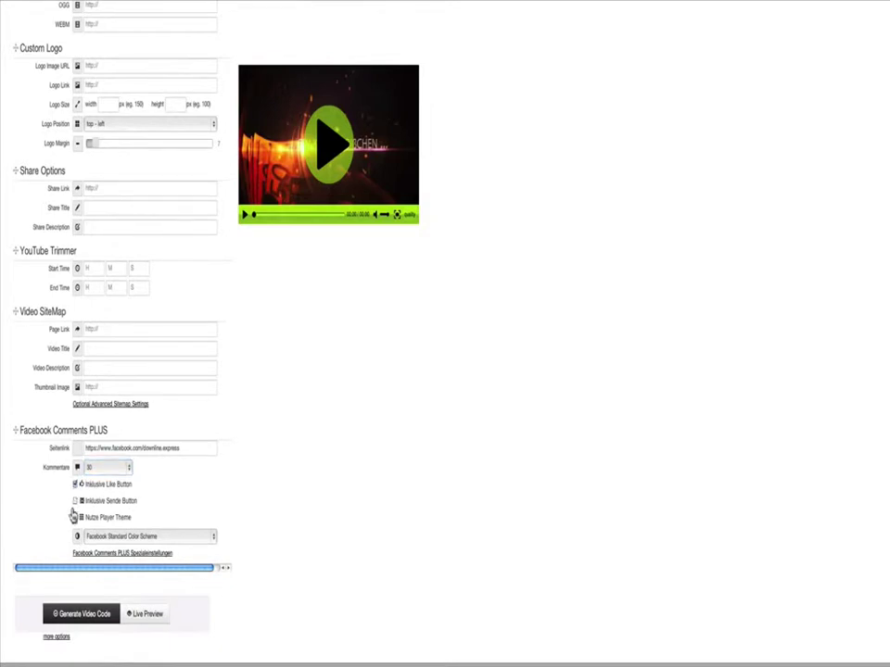
{"action": "left_click", "coordinate": [75, 500]}
{"action": "left_click", "coordinate": [75, 517]}
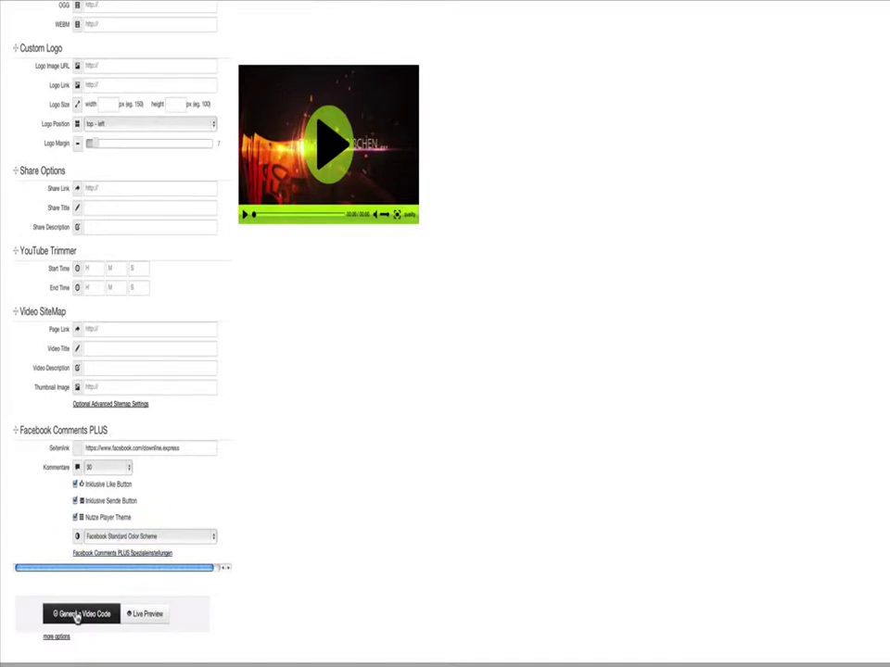
Generate the video embed code, check the player with its Facebook comments in the live preview, and close the preview
{"action": "left_click", "coordinate": [77, 615]}
{"action": "scroll", "coordinate": [304, 535], "scroll_direction": "down", "scroll_amount": 2}
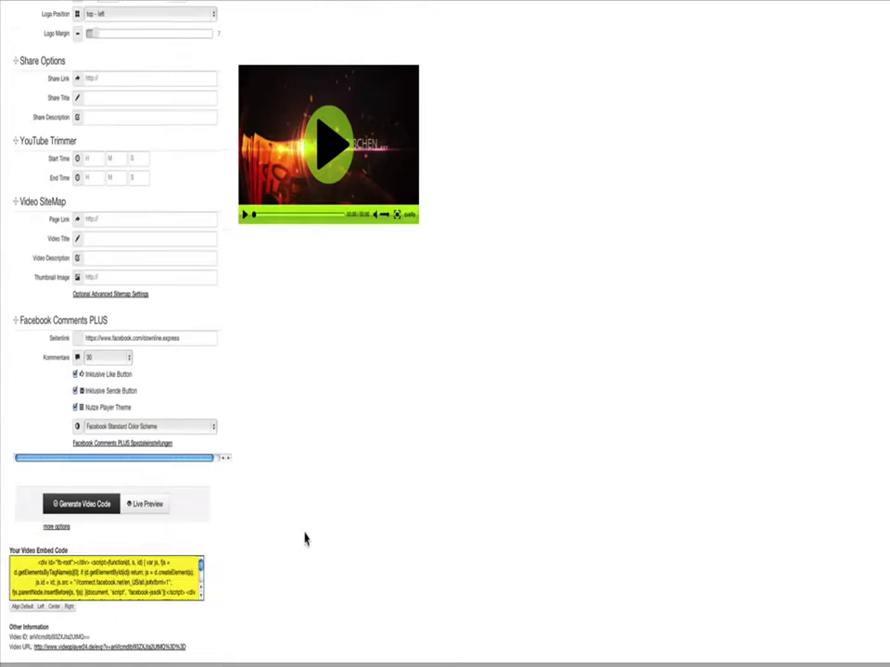
{"action": "scroll", "coordinate": [304, 536], "scroll_direction": "down", "scroll_amount": 1}
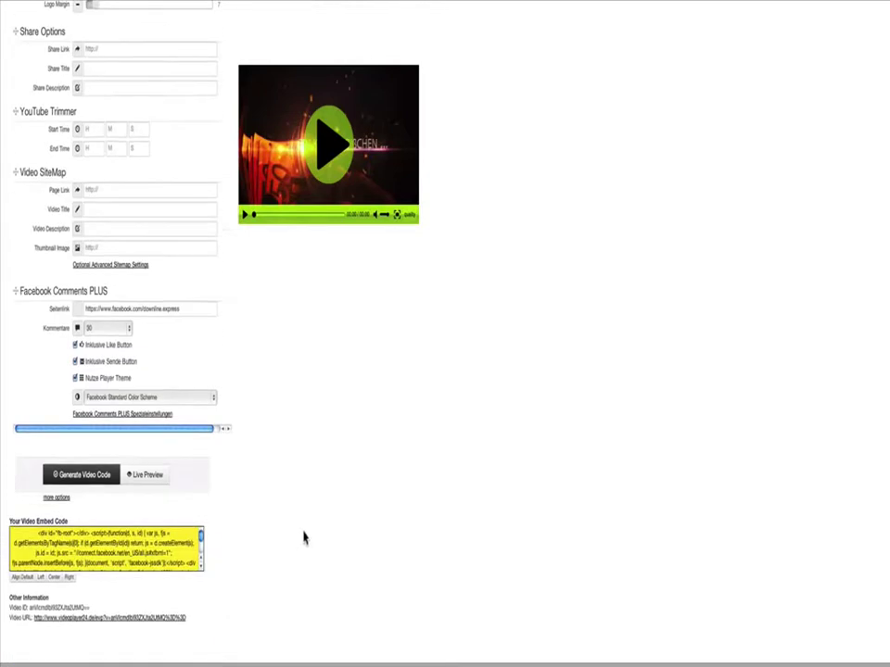
{"action": "left_click", "coordinate": [149, 474]}
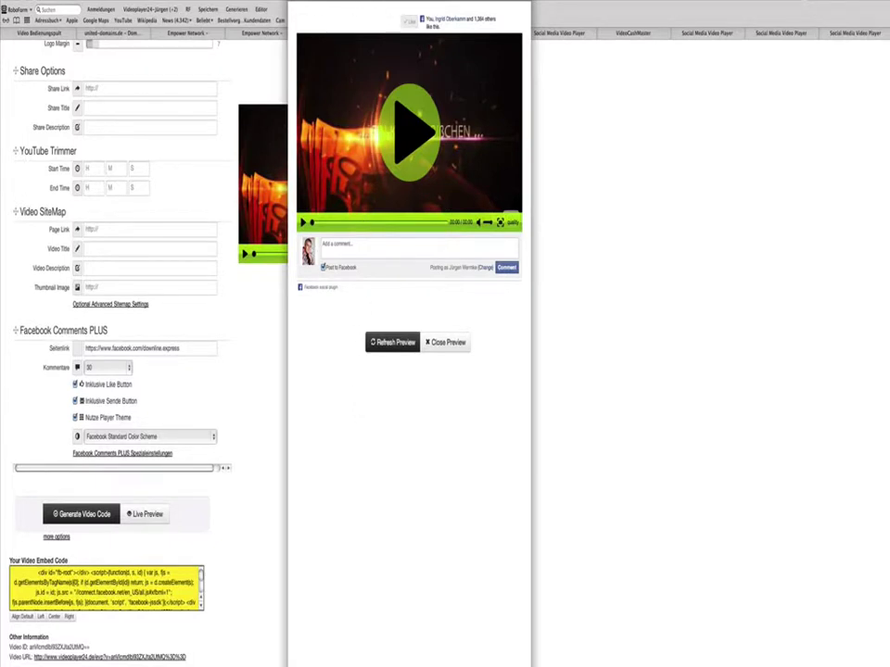
{"action": "left_click", "coordinate": [446, 342]}
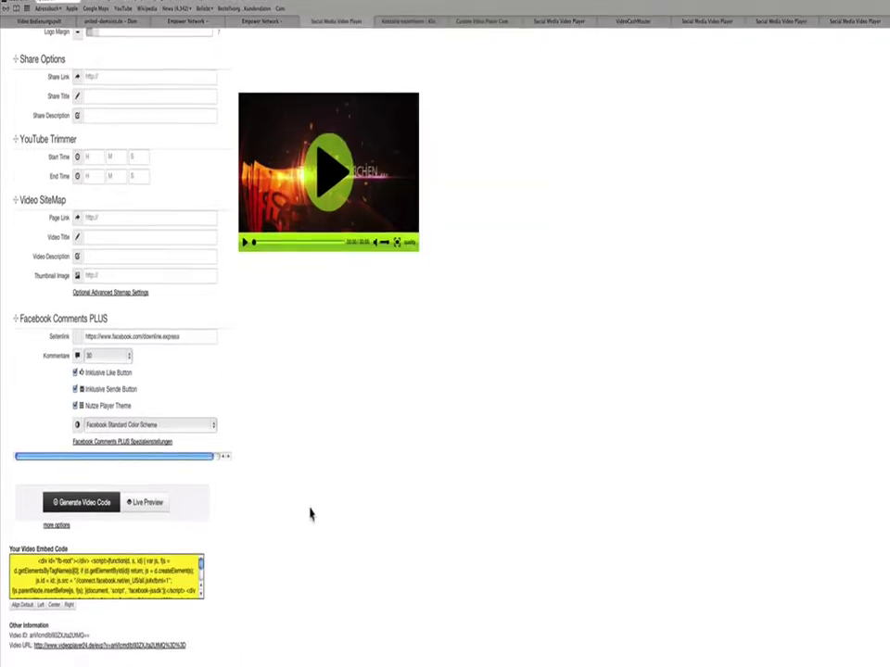
{"action": "scroll", "coordinate": [129, 370], "scroll_direction": "up", "scroll_amount": 10}
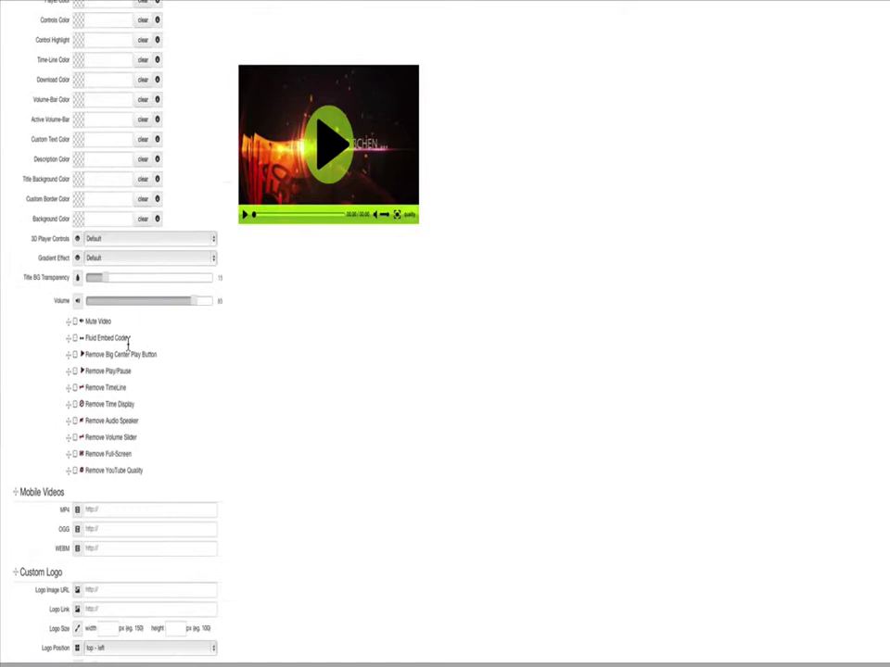
{"action": "scroll", "coordinate": [128, 343], "scroll_direction": "up", "scroll_amount": 6}
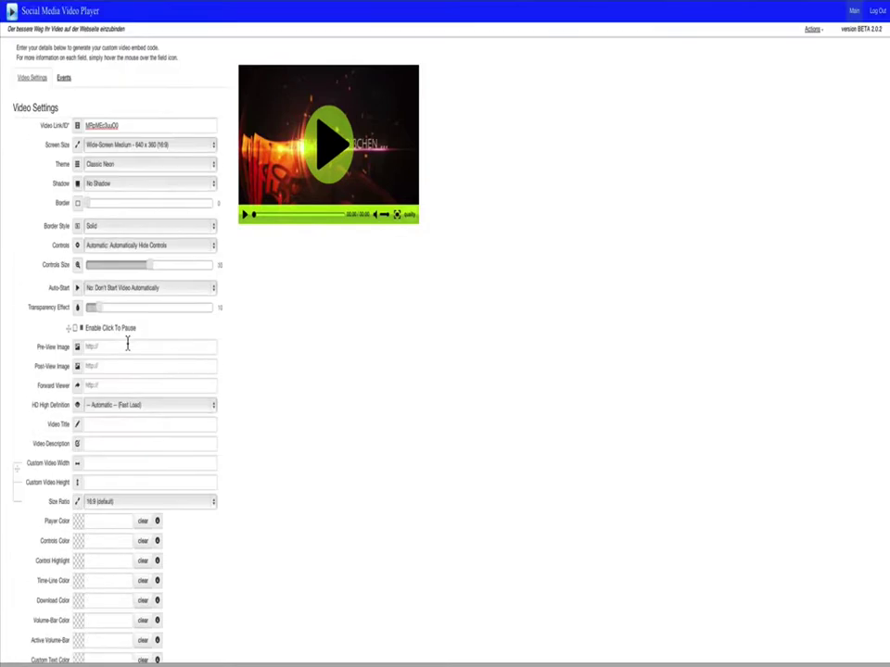
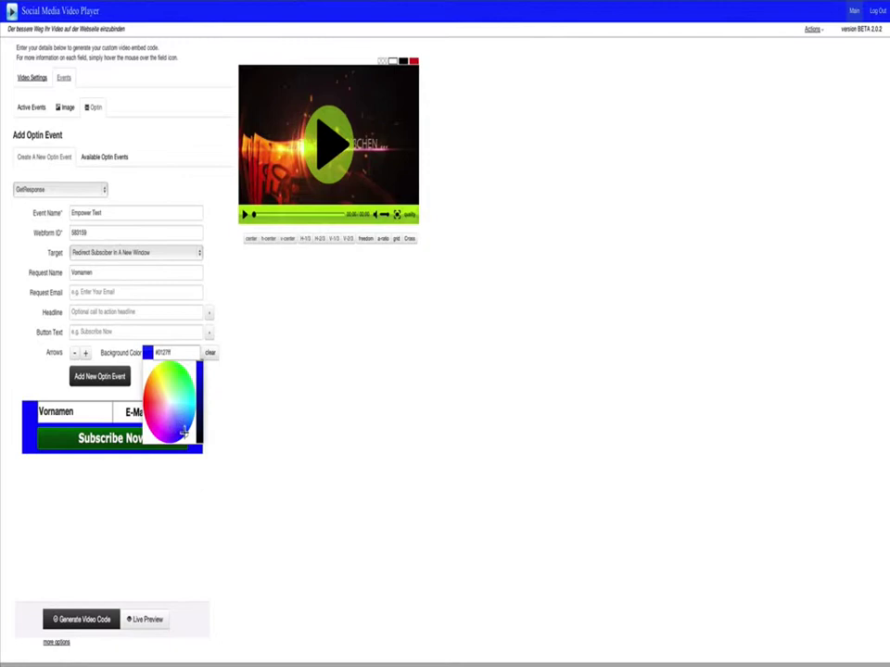
Try the violet background color #4d29ed on the opt-in form and clear it
{"action": "mouse_move", "coordinate": [185, 432]}
{"action": "left_mouse_down"}
{"action": "mouse_move", "coordinate": [169, 398]}
{"action": "mouse_move", "coordinate": [142, 400]}
{"action": "mouse_move", "coordinate": [154, 422]}
{"action": "mouse_move", "coordinate": [176, 433]}
{"action": "left_mouse_up"}
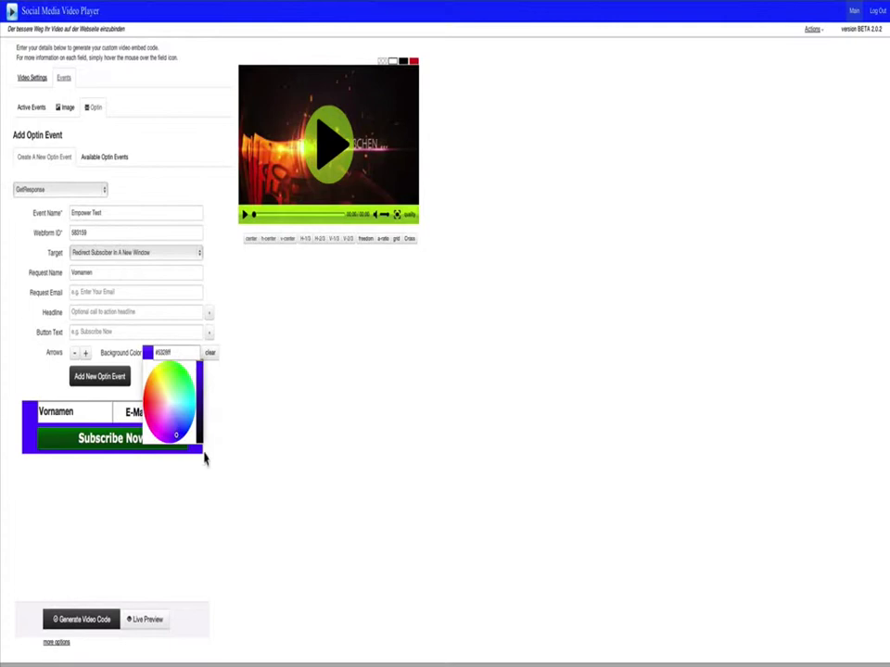
{"action": "left_click_drag", "start_coordinate": [197, 367], "coordinate": [197, 369]}
{"action": "left_click", "coordinate": [223, 458]}
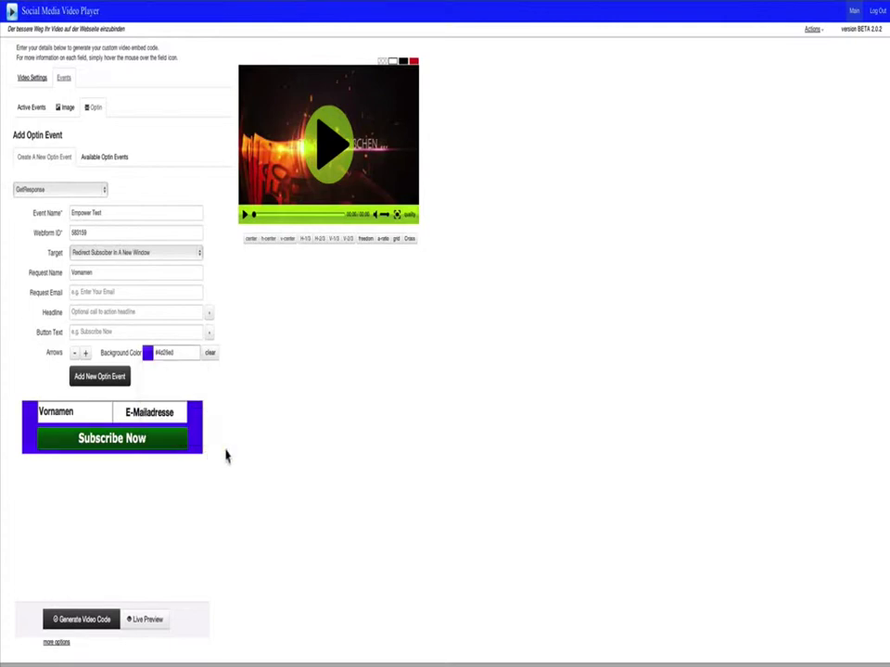
{"action": "left_click", "coordinate": [210, 354]}
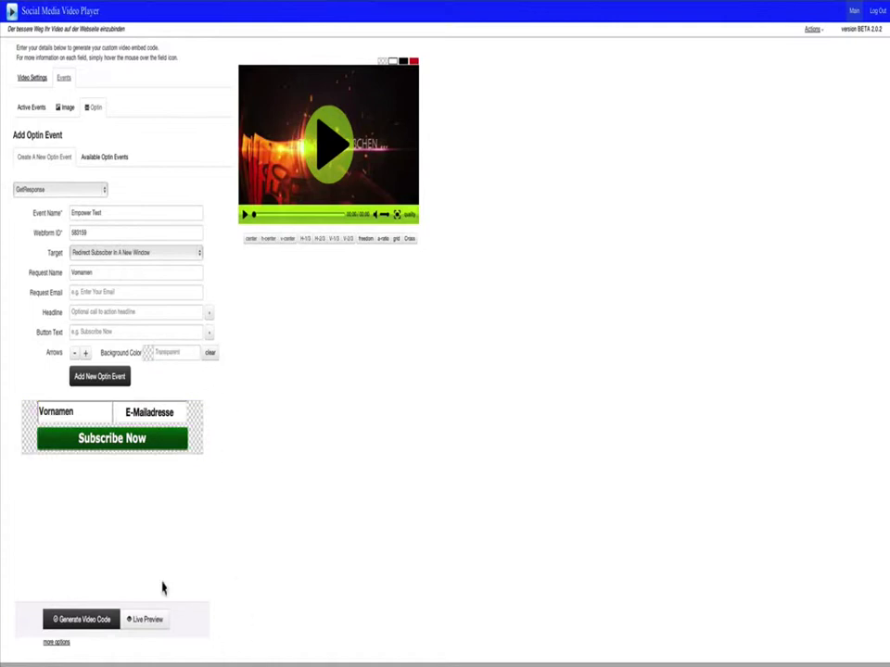
Set the opt-in form's background color to white, #FFFFFF
{"action": "left_click", "coordinate": [172, 359]}
{"action": "left_click", "coordinate": [268, 412]}
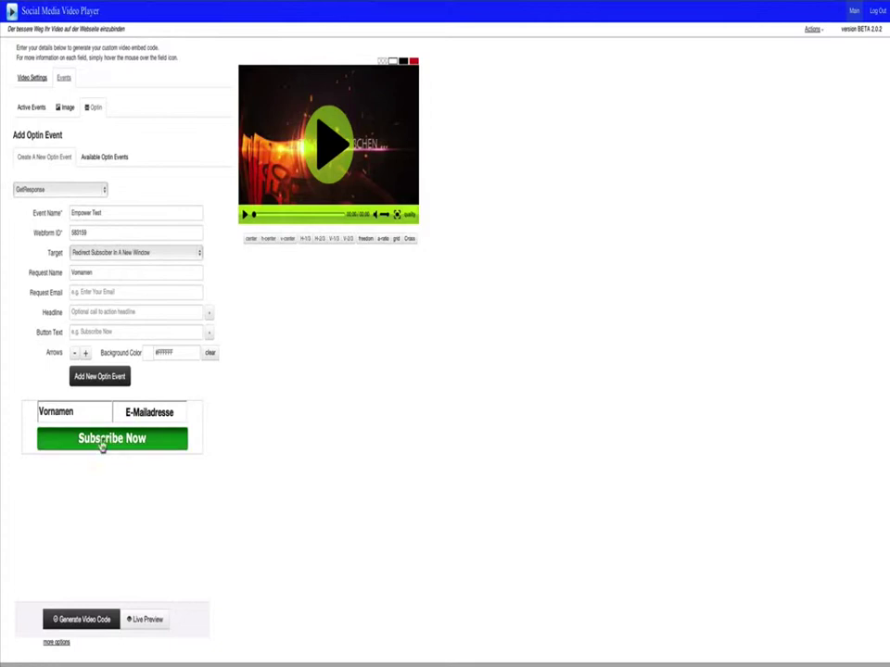
Set the opt-in form's Request Email text to "E-Mailadresse"
{"action": "left_click", "coordinate": [75, 311]}
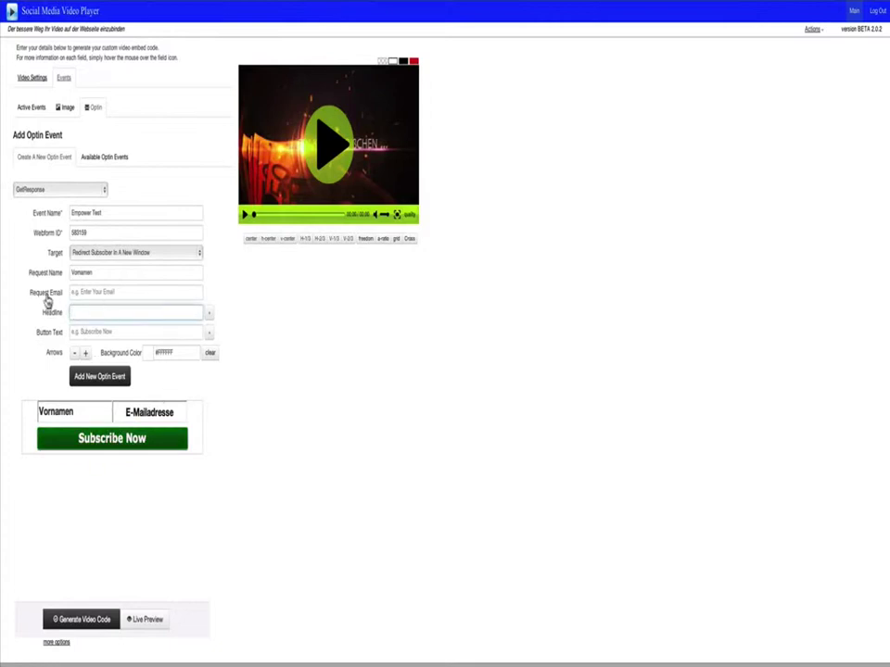
{"action": "left_click", "coordinate": [89, 292]}
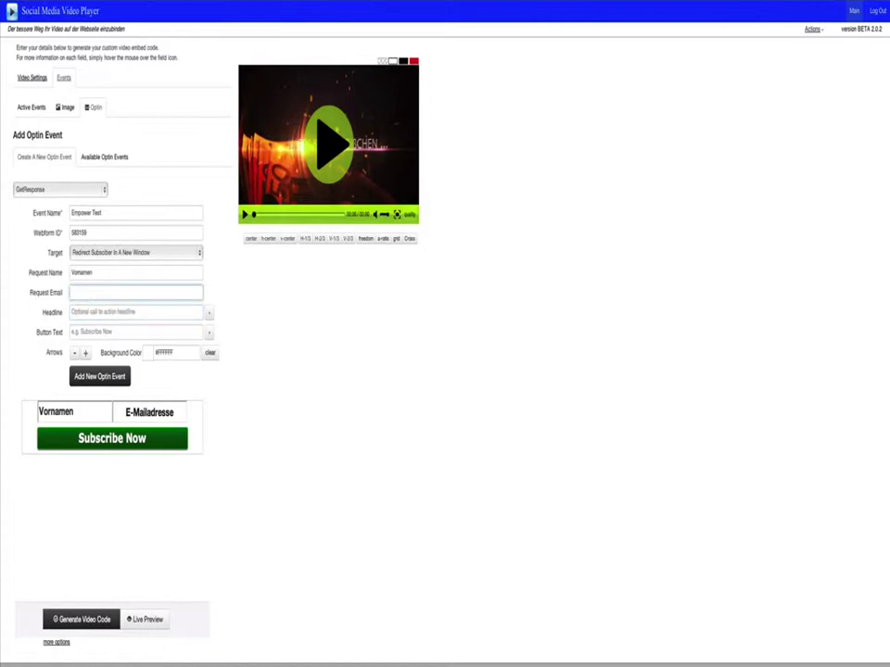
{"action": "type", "text": "E-Mailadresse"}
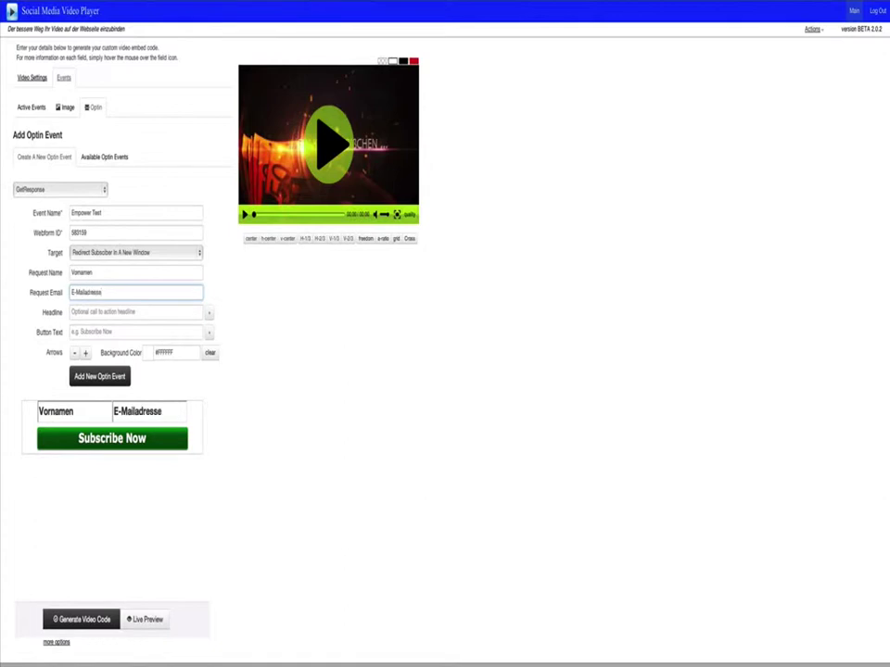
Set the opt-in form's headline to "Jetzt Info`s anfordern..."
{"action": "left_click", "coordinate": [104, 312]}
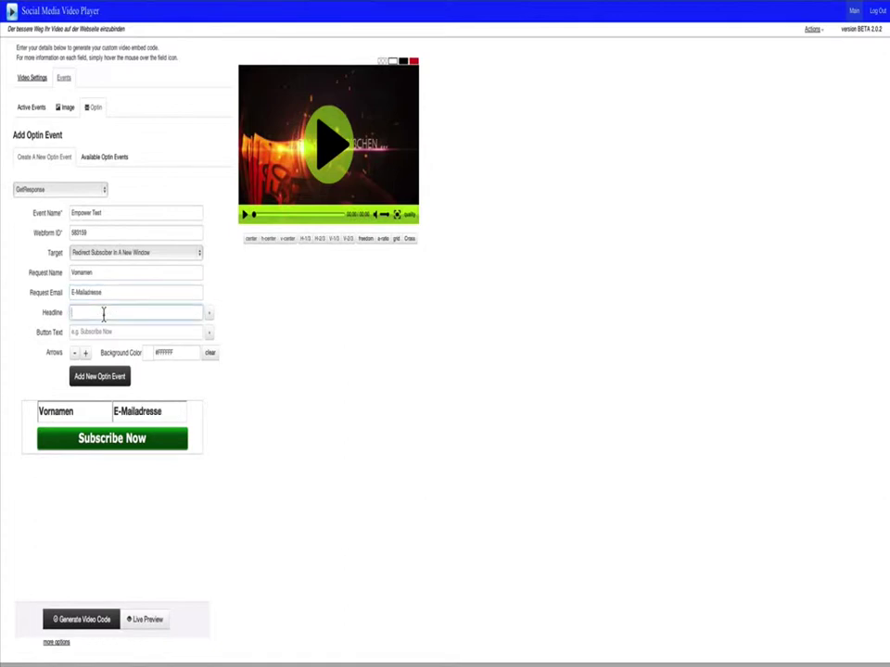
{"action": "type", "text": "J"}
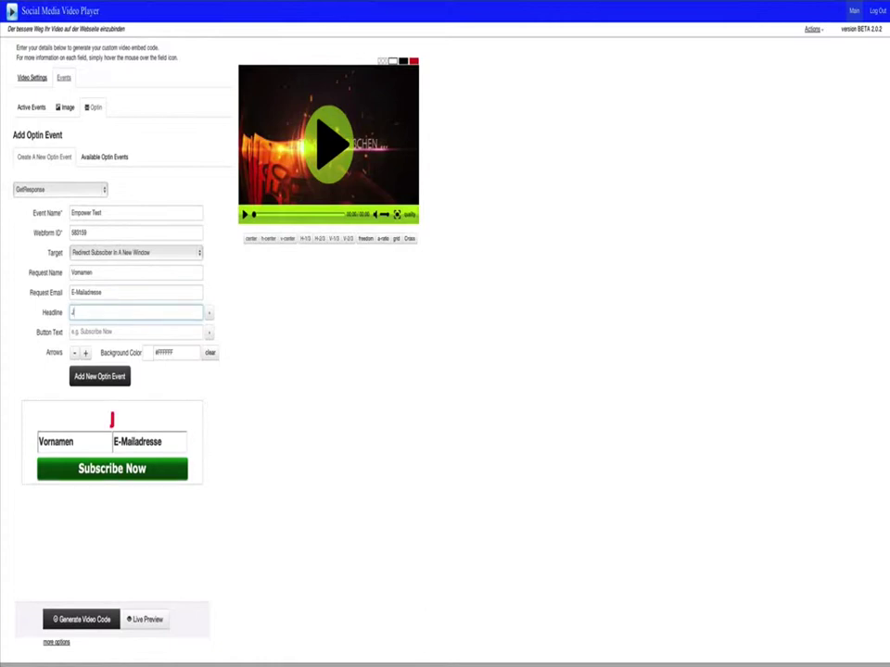
{"action": "type", "text": "etzt Info`s an"}
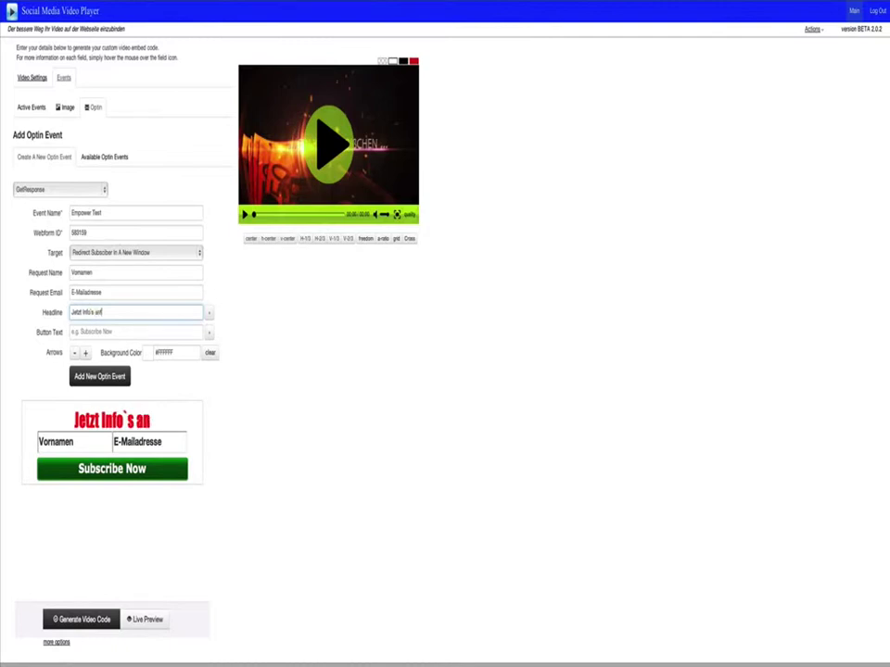
{"action": "type", "text": "forder"}
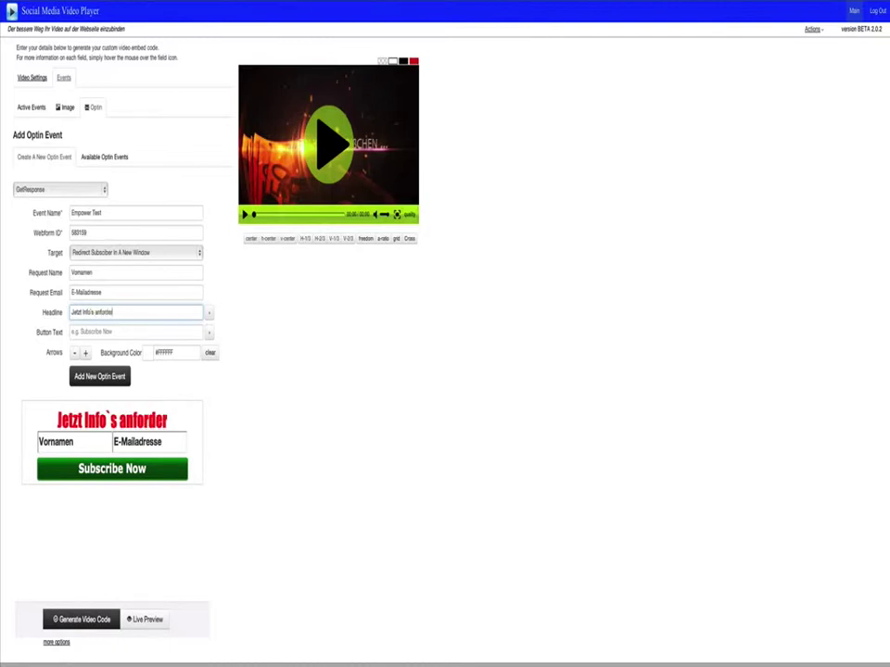
{"action": "type", "text": "n..."}
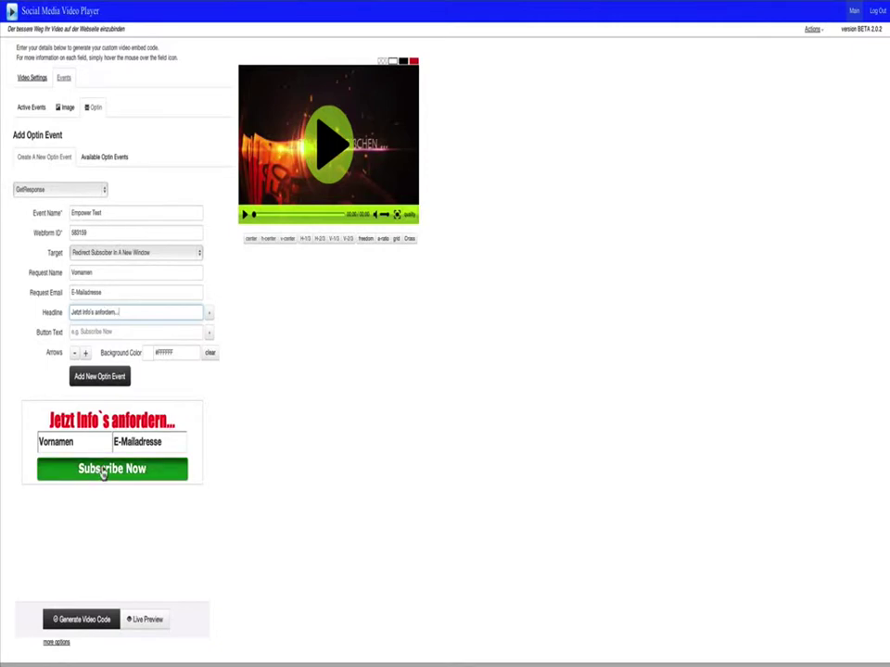
Set the opt-in form's button text to "Jetzt anmelden!" and add the new opt-in event
{"action": "left_click", "coordinate": [104, 335]}
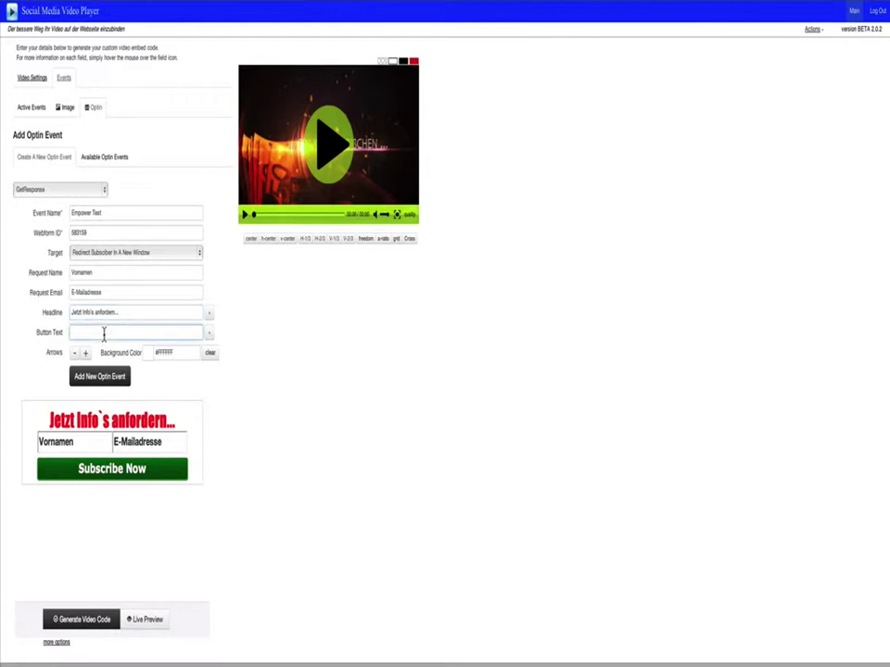
{"action": "type", "text": "Jetzt"}
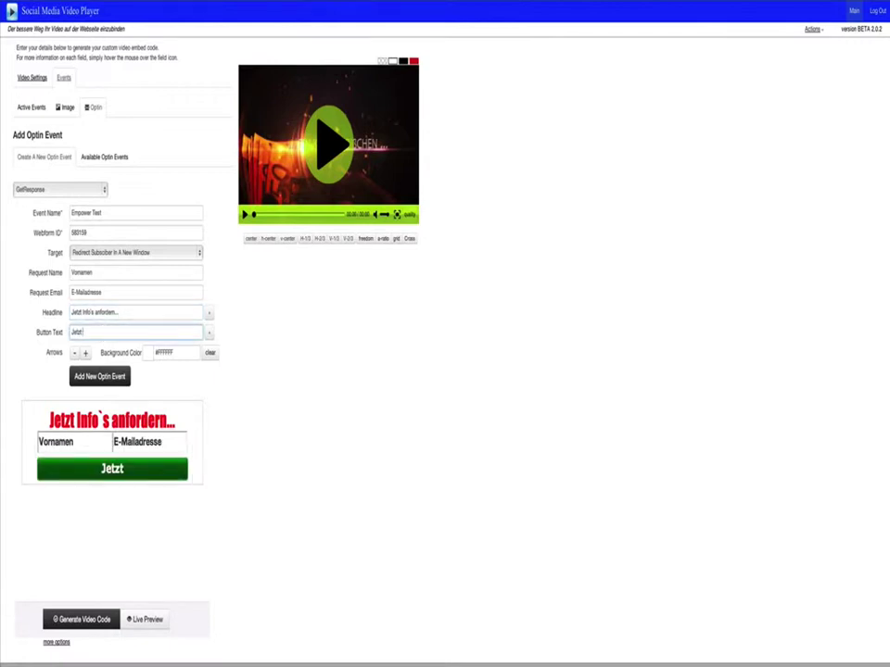
{"action": "type", "text": " anmelden"}
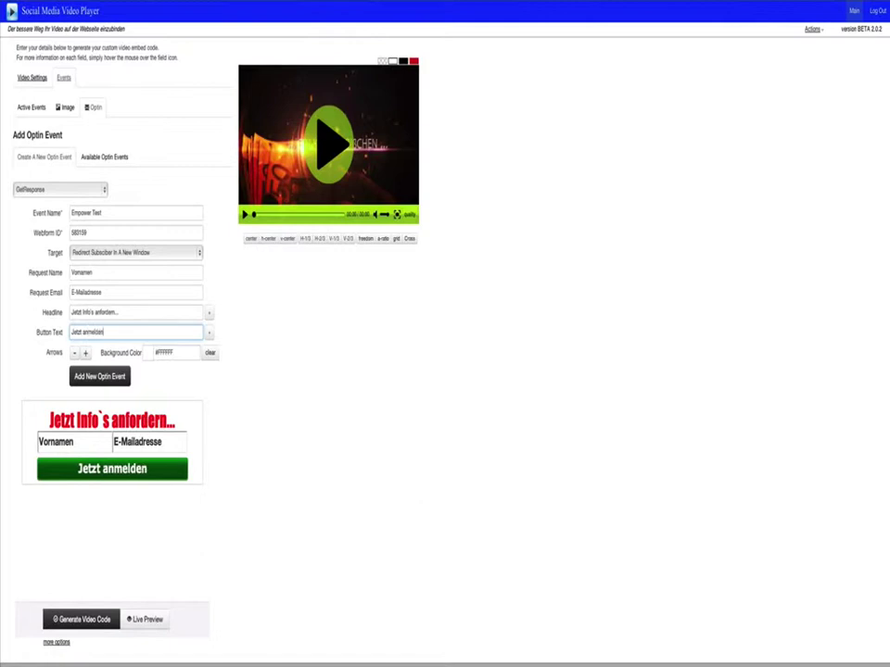
{"action": "type", "text": "!"}
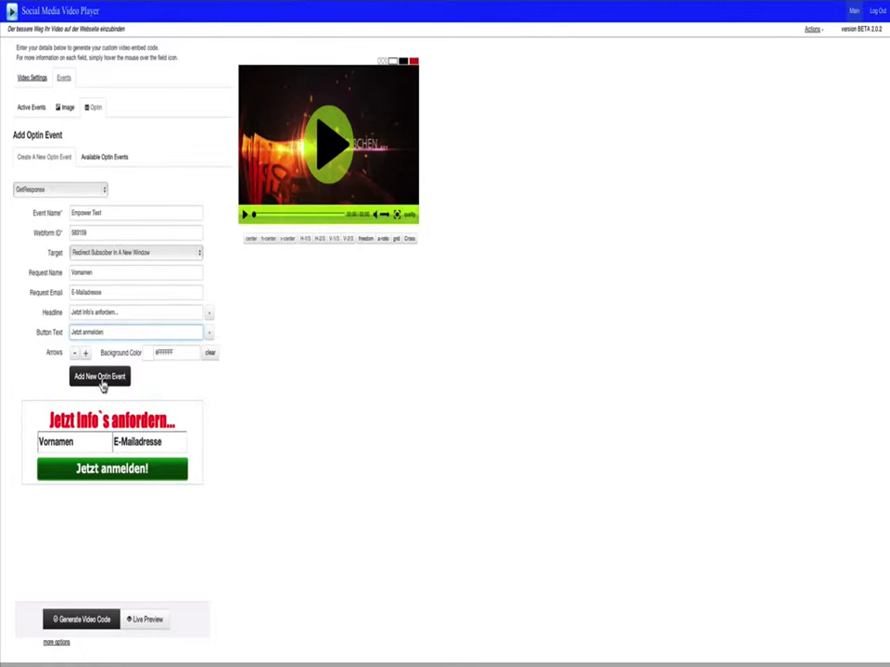
{"action": "left_click", "coordinate": [103, 386]}
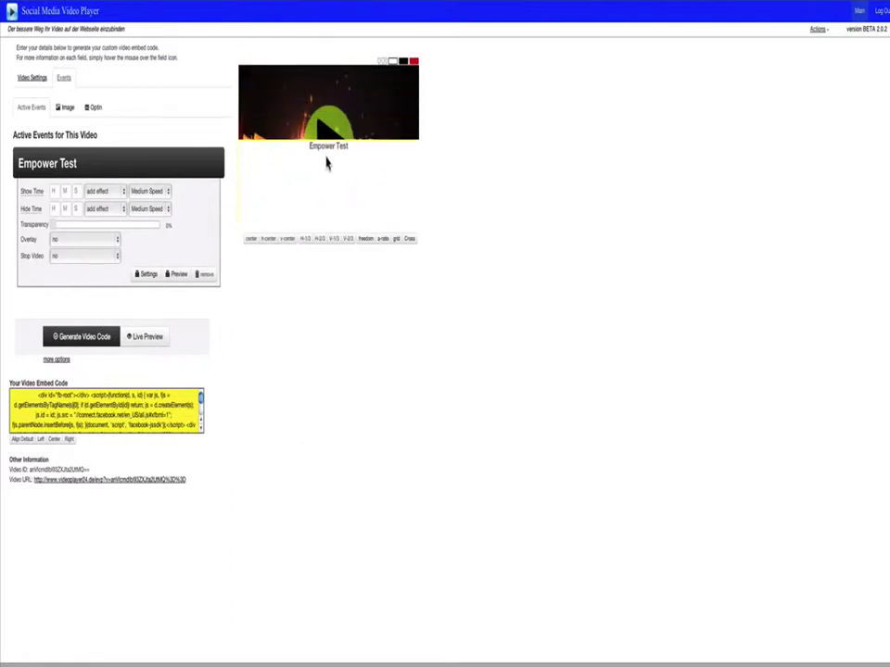
Place the Empower Test event at the top of the video, shown from 30 s to 1 min 40 s, with 14% transparency
{"action": "left_click_drag", "start_coordinate": [327, 164], "coordinate": [321, 83]}
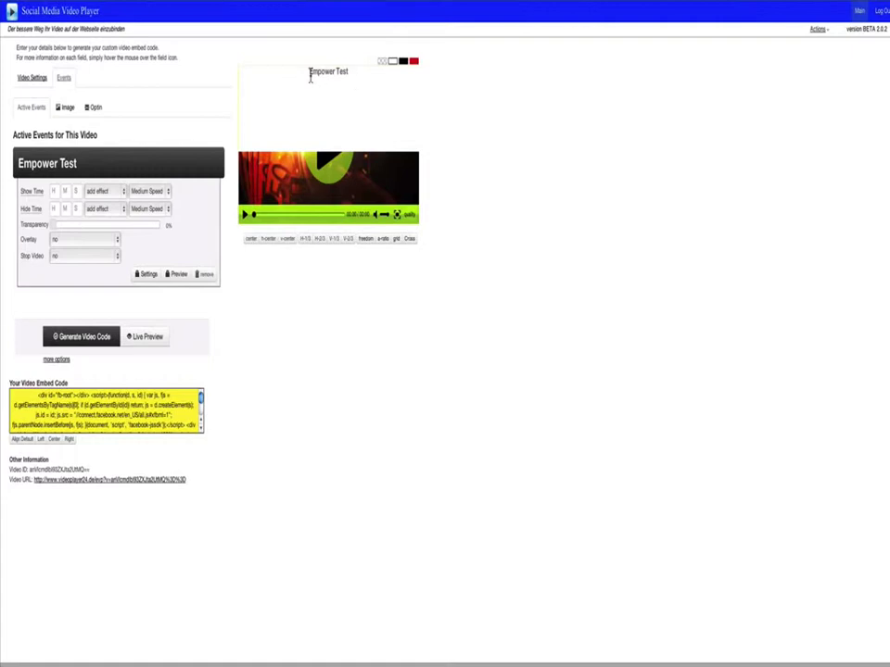
{"action": "left_click", "coordinate": [66, 192]}
{"action": "mouse_move", "coordinate": [51, 226]}
{"action": "left_mouse_down"}
{"action": "mouse_move", "coordinate": [127, 224]}
{"action": "mouse_move", "coordinate": [51, 225]}
{"action": "mouse_move", "coordinate": [75, 226]}
{"action": "mouse_move", "coordinate": [59, 226]}
{"action": "left_mouse_up"}
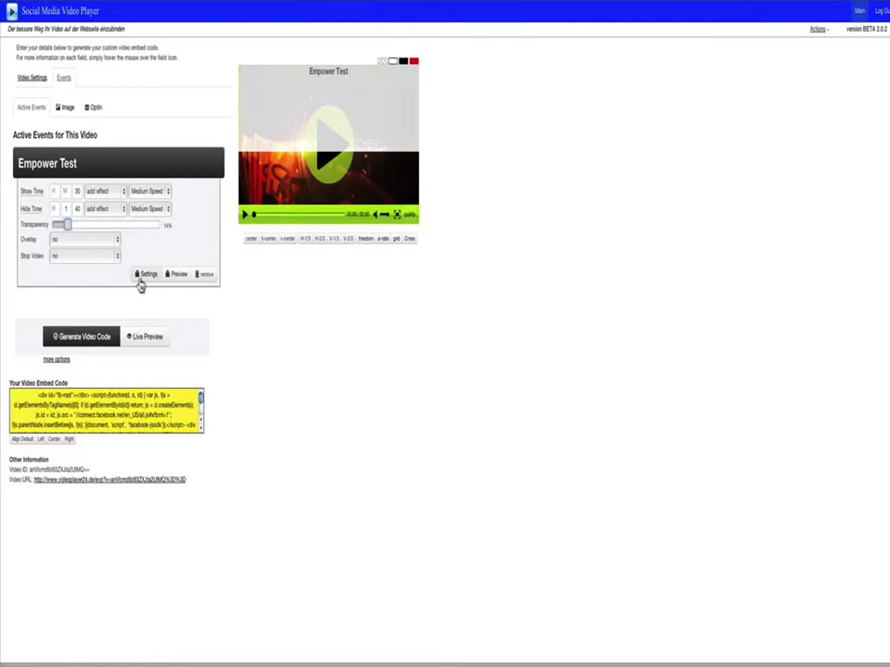
Play the video in the live preview to check the opt-in form overlay and Facebook comment box, and close the preview
{"action": "left_click", "coordinate": [172, 277]}
{"action": "left_click", "coordinate": [135, 339]}
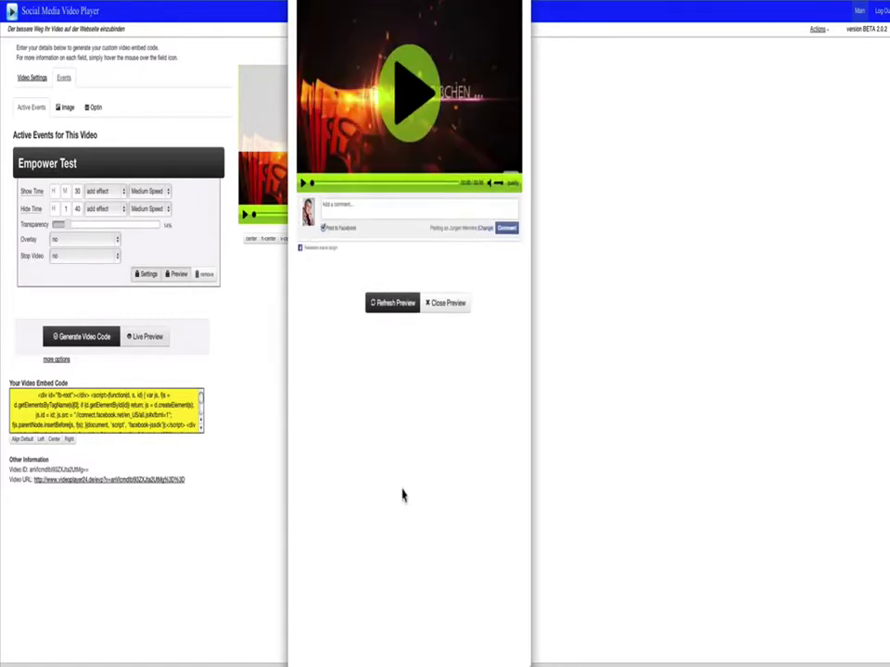
{"action": "mouse_move", "coordinate": [443, 2]}
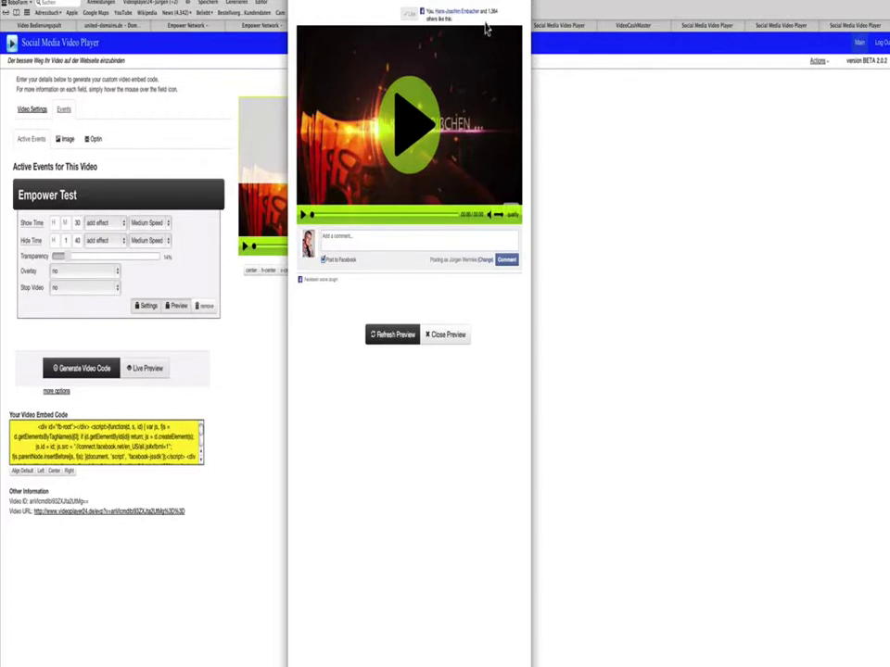
{"action": "left_click", "coordinate": [335, 238]}
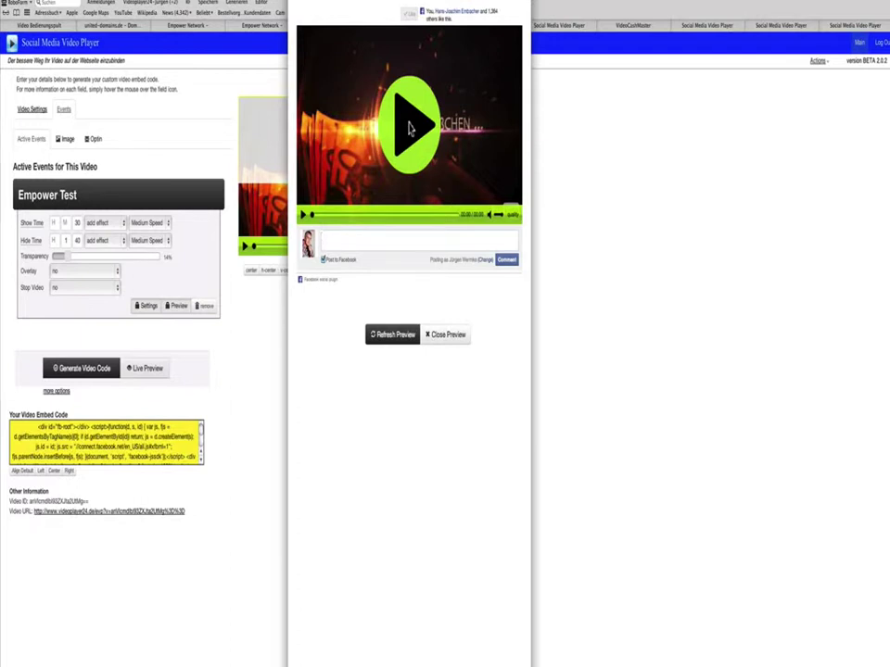
{"action": "left_click", "coordinate": [409, 129]}
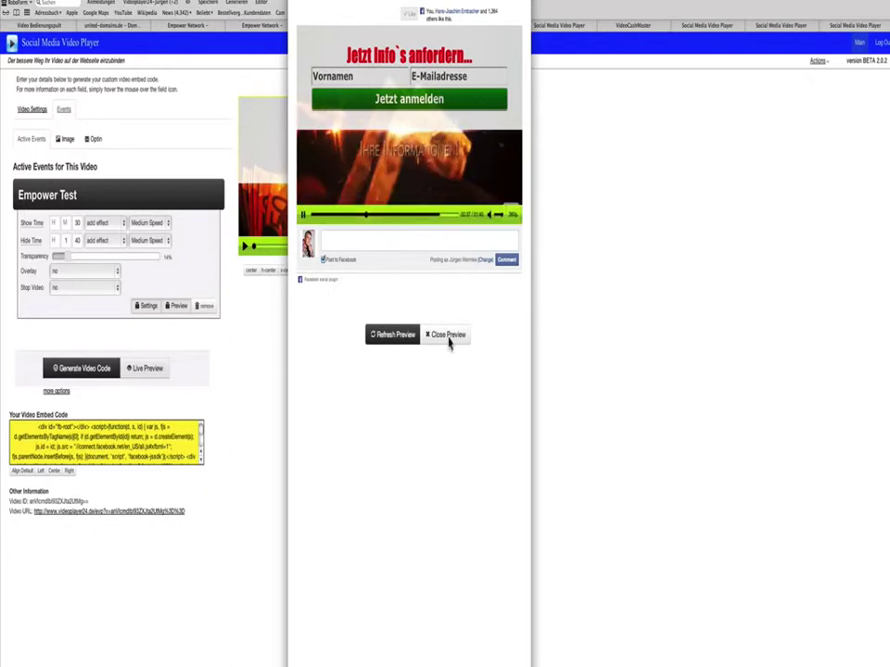
{"action": "left_click", "coordinate": [379, 214]}
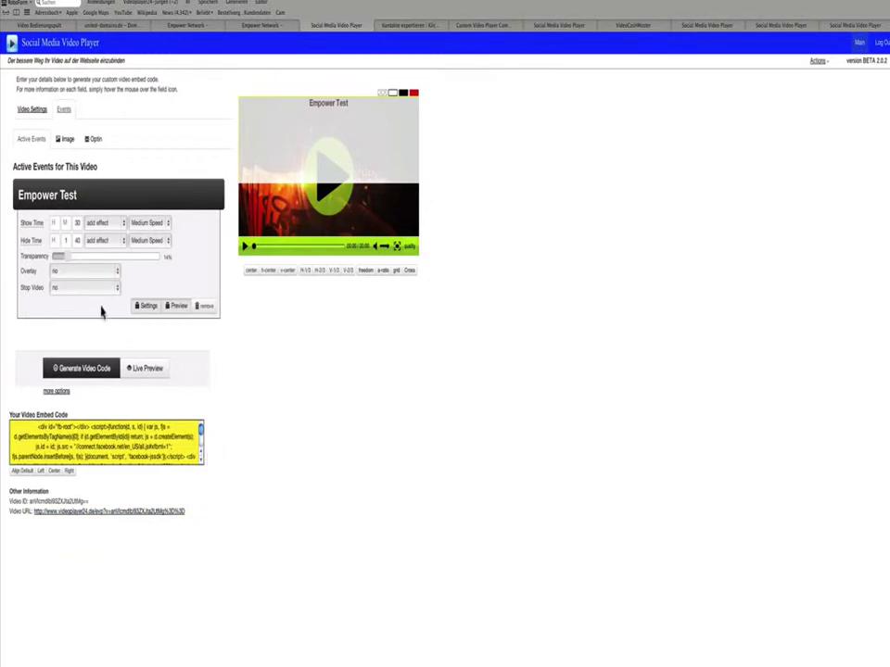
Set the Empower Test event's transparency to 31% and copy the whole video embed code
{"action": "left_click_drag", "start_coordinate": [61, 259], "coordinate": [86, 259]}
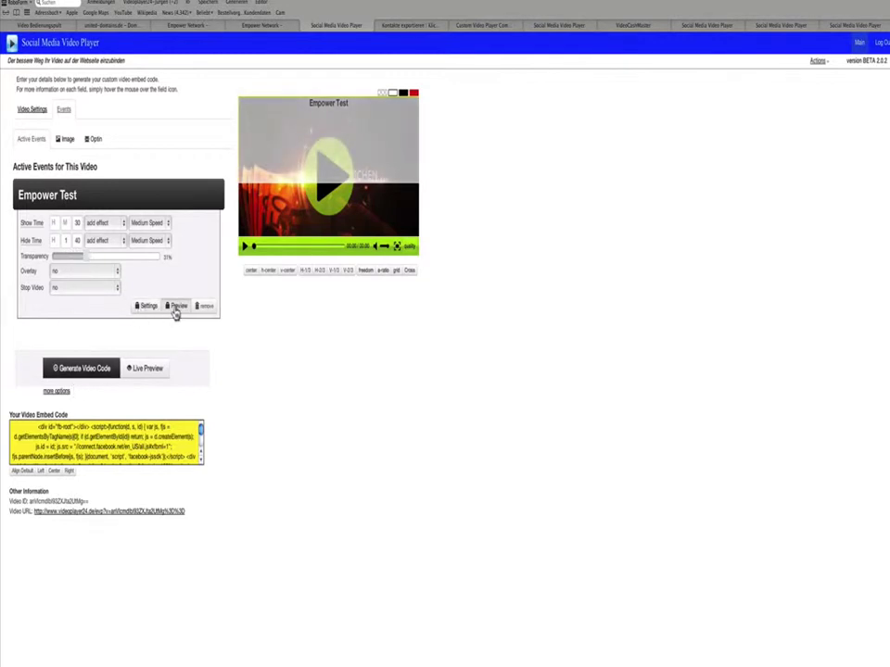
{"action": "left_click", "coordinate": [126, 445]}
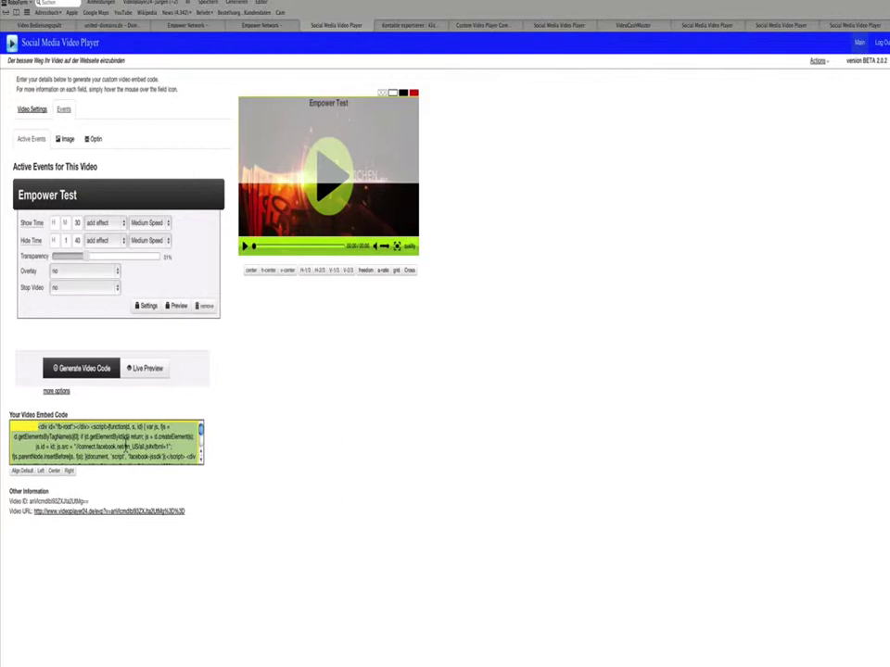
{"action": "right_click", "coordinate": [126, 446]}
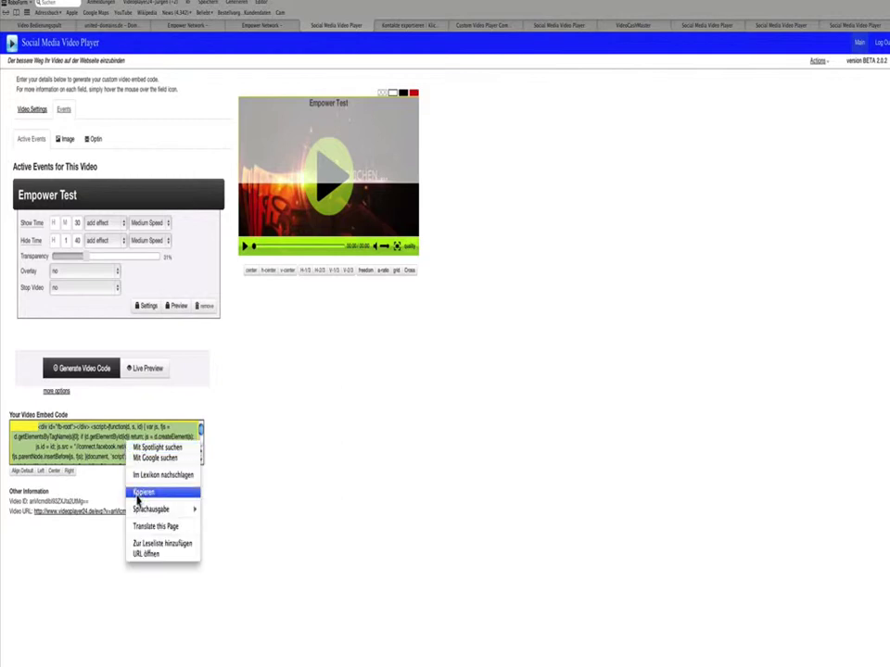
{"action": "key", "text": "Return"}
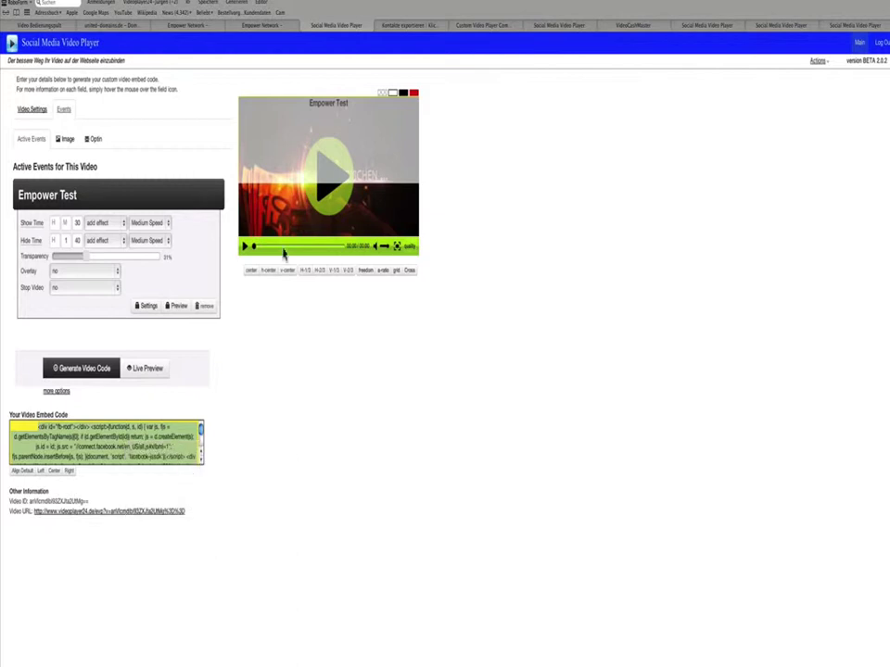
Switch to the Empower Network site and log in to the member area
{"action": "left_click", "coordinate": [195, 25]}
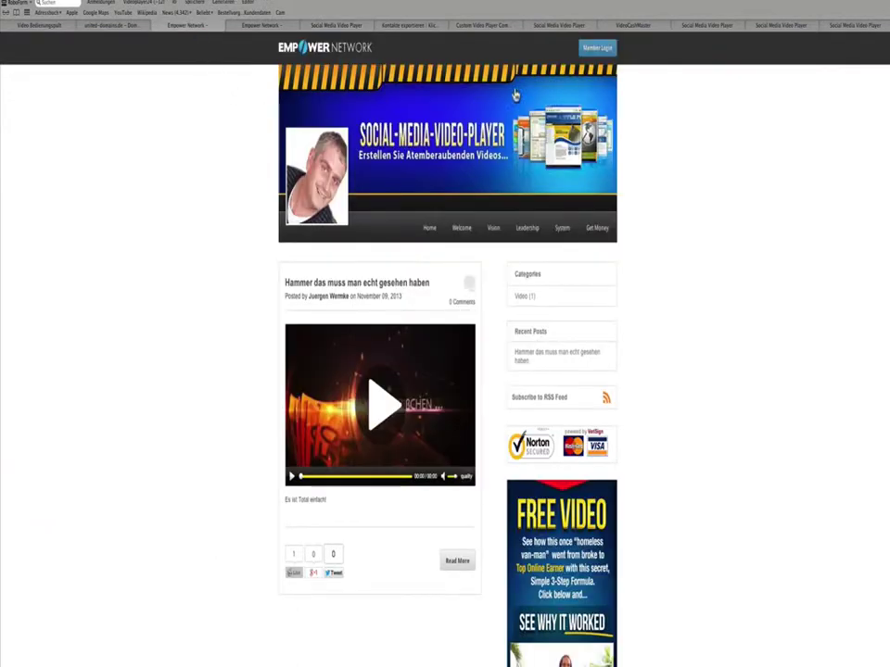
{"action": "left_click", "coordinate": [593, 51]}
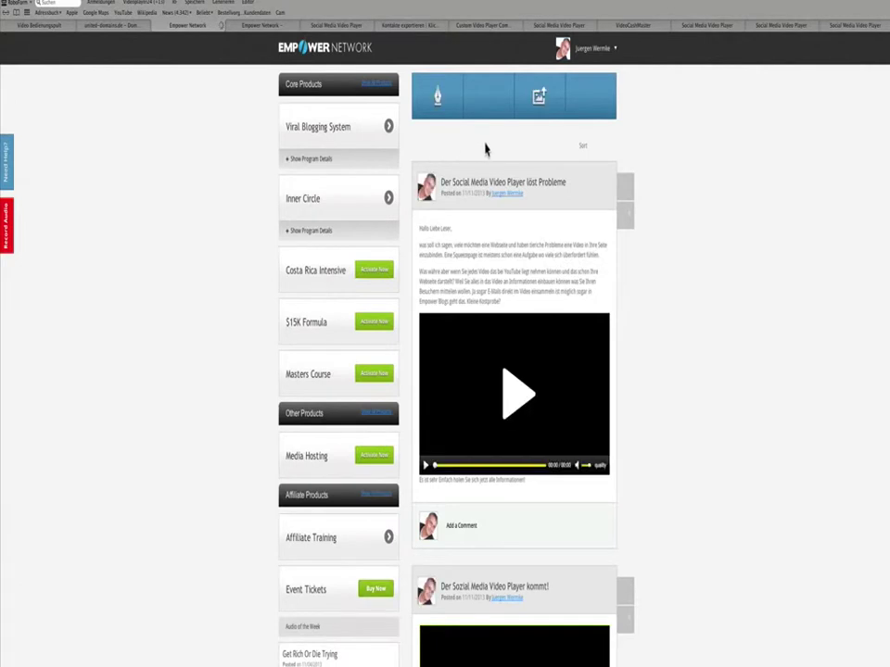
Start a new video post with the message title "Test Video"
{"action": "scroll", "coordinate": [497, 527], "scroll_direction": "down", "scroll_amount": 3}
{"action": "scroll", "coordinate": [494, 519], "scroll_direction": "down", "scroll_amount": 2}
{"action": "scroll", "coordinate": [492, 528], "scroll_direction": "up", "scroll_amount": 5}
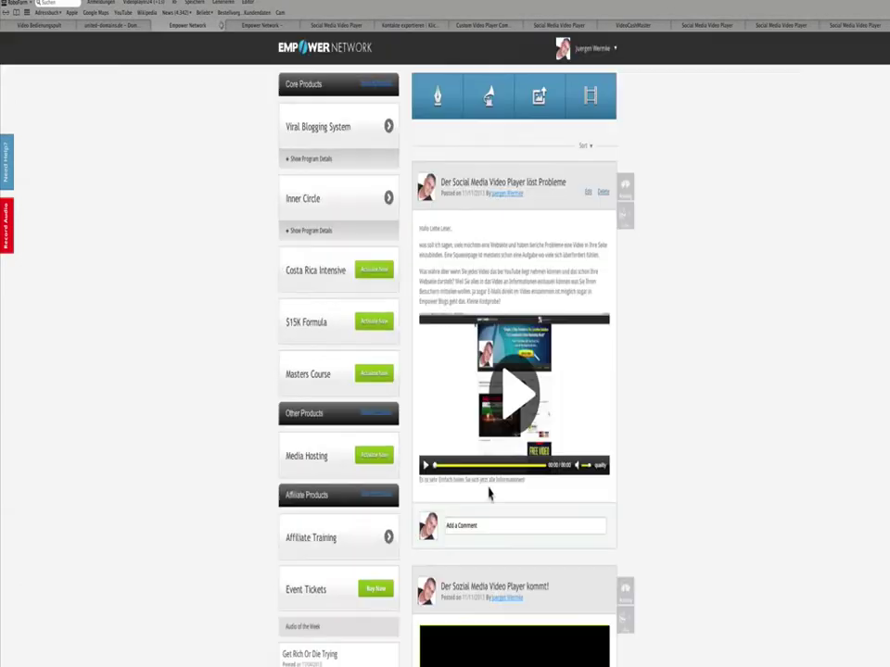
{"action": "left_click", "coordinate": [593, 102]}
{"action": "left_click", "coordinate": [436, 155]}
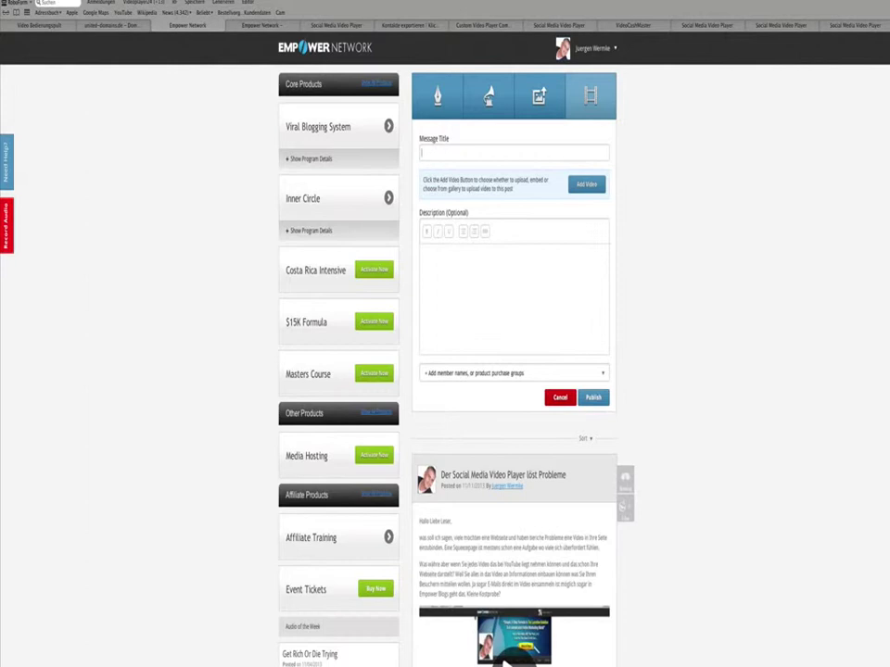
{"action": "scroll", "coordinate": [567, 421], "scroll_direction": "down", "scroll_amount": 5}
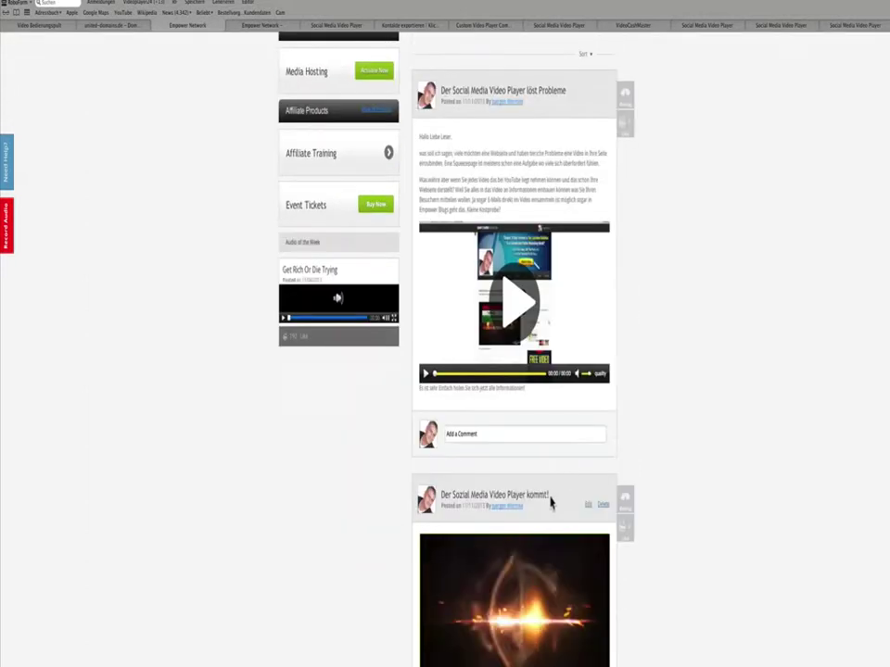
{"action": "scroll", "coordinate": [481, 144], "scroll_direction": "up", "scroll_amount": 5}
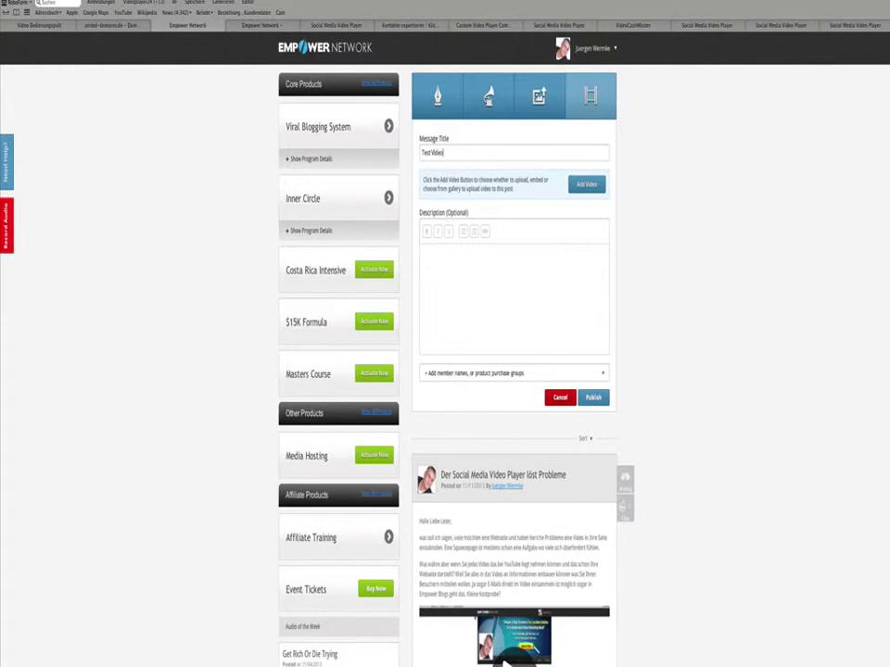
Add the video to the post using the copied embed code and enter the description "Hallo das ist der Test vom neuen Social Media Video Player"
{"action": "left_click", "coordinate": [581, 186]}
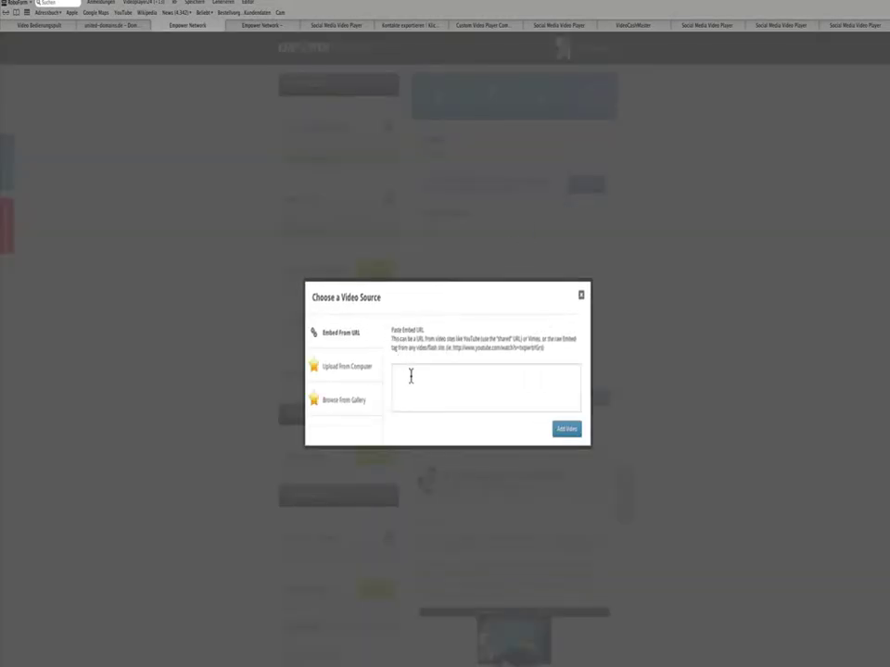
{"action": "left_click", "coordinate": [410, 375]}
{"action": "key", "text": "super+v"}
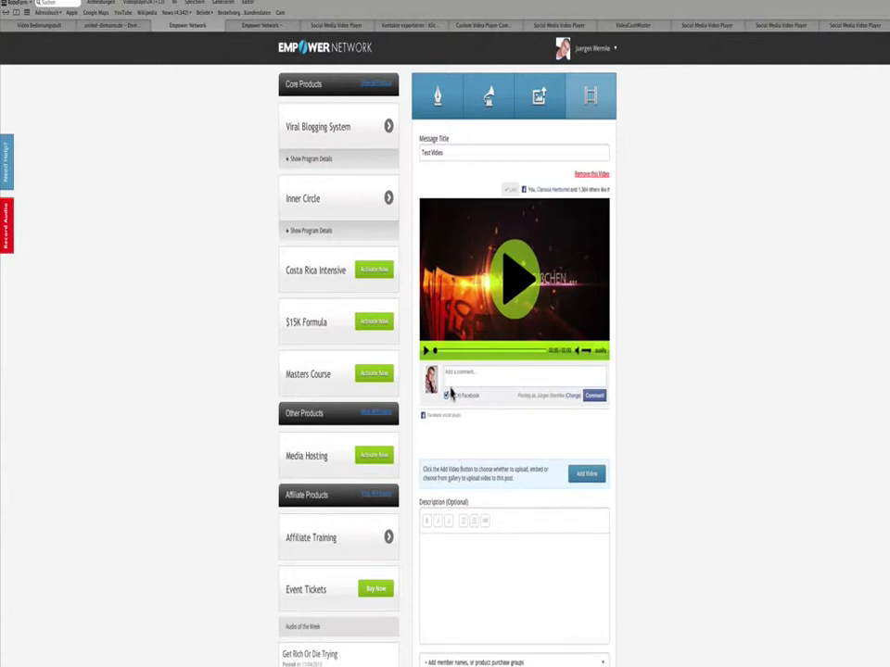
{"action": "left_click", "coordinate": [444, 545]}
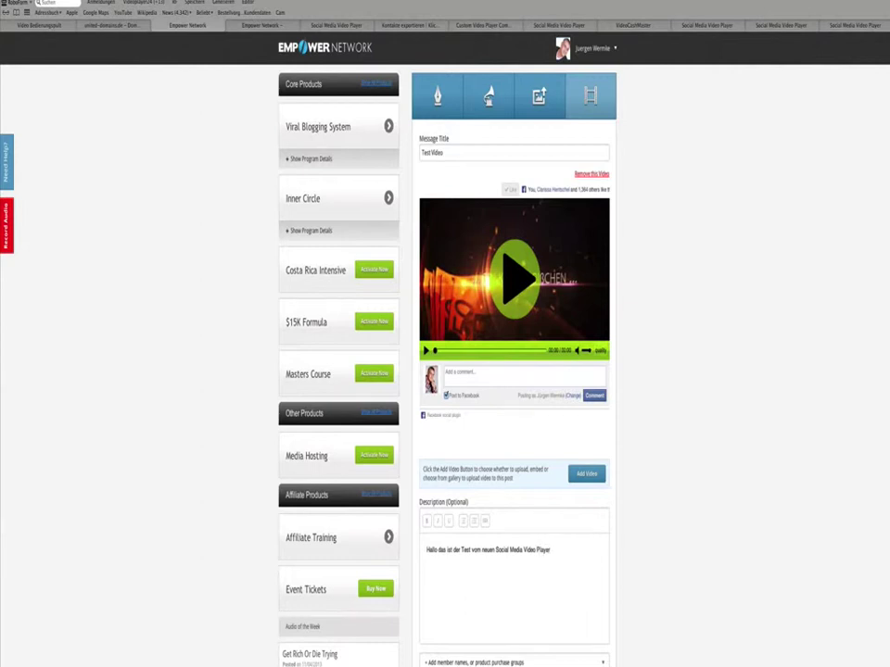
Choose Public Blog as the post's audience and "videos erstellen" as its blog
{"action": "scroll", "coordinate": [460, 542], "scroll_direction": "down", "scroll_amount": 3}
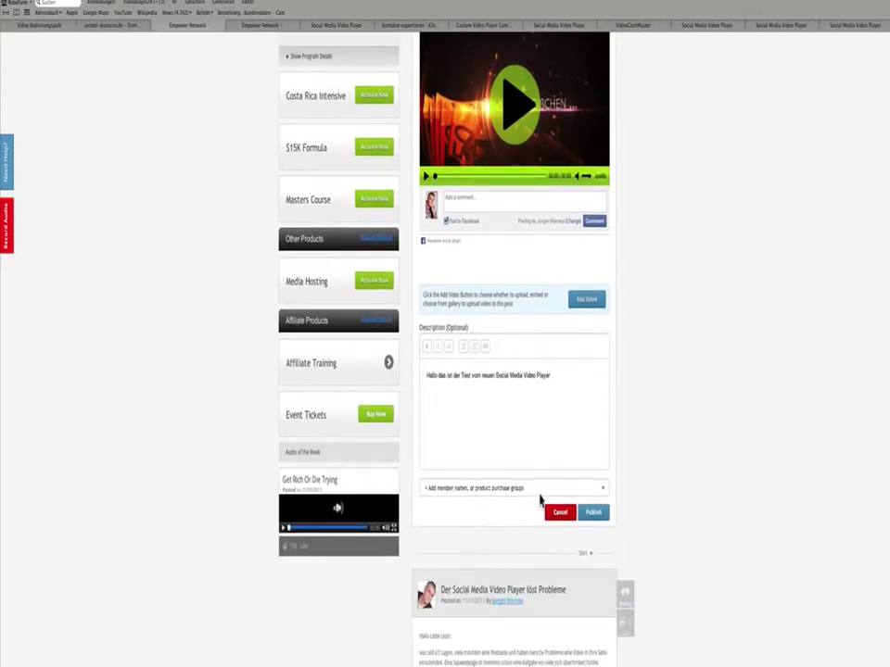
{"action": "left_click", "coordinate": [602, 493]}
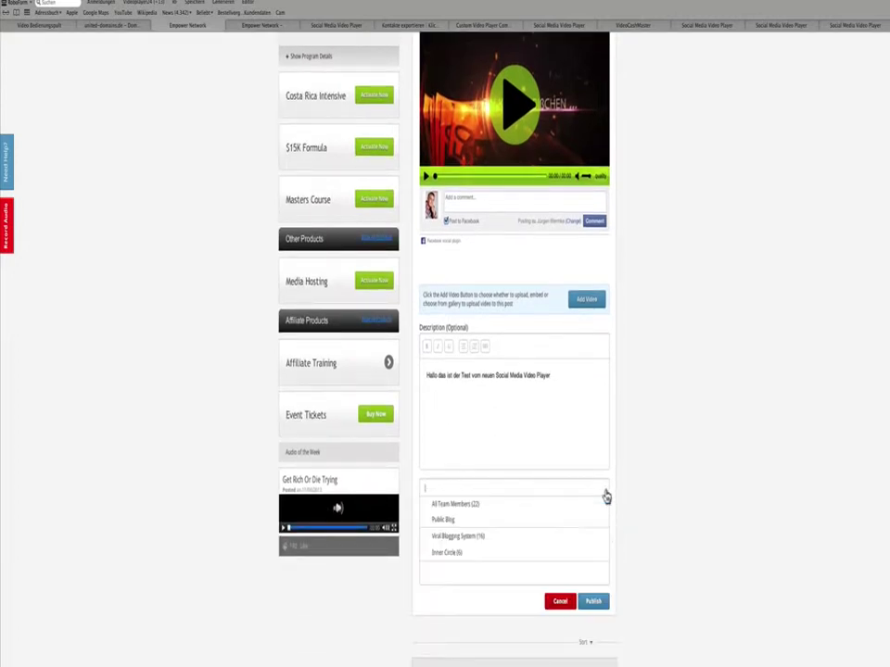
{"action": "left_click", "coordinate": [466, 522]}
{"action": "scroll", "coordinate": [532, 528], "scroll_direction": "down", "scroll_amount": 3}
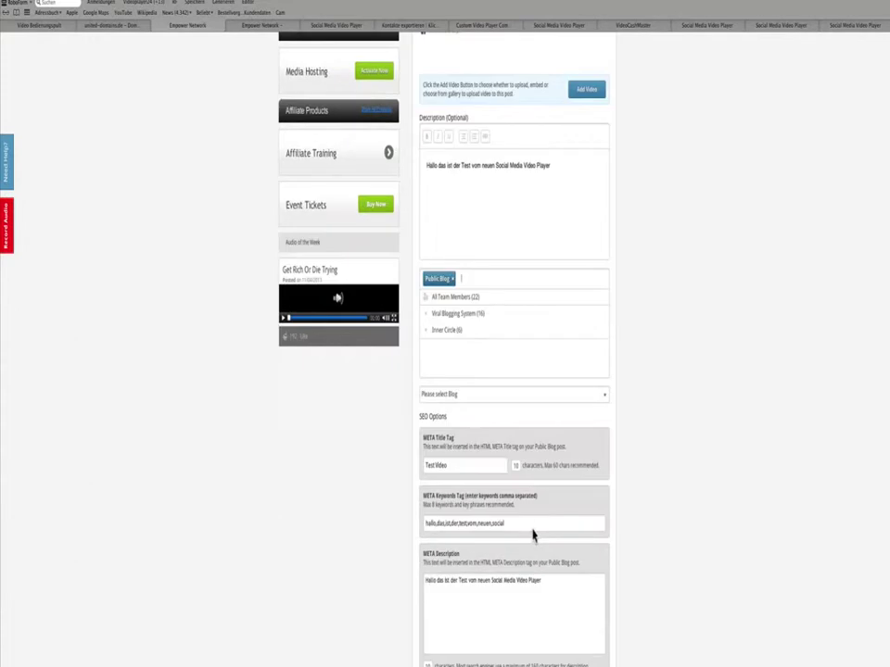
{"action": "left_click", "coordinate": [538, 401]}
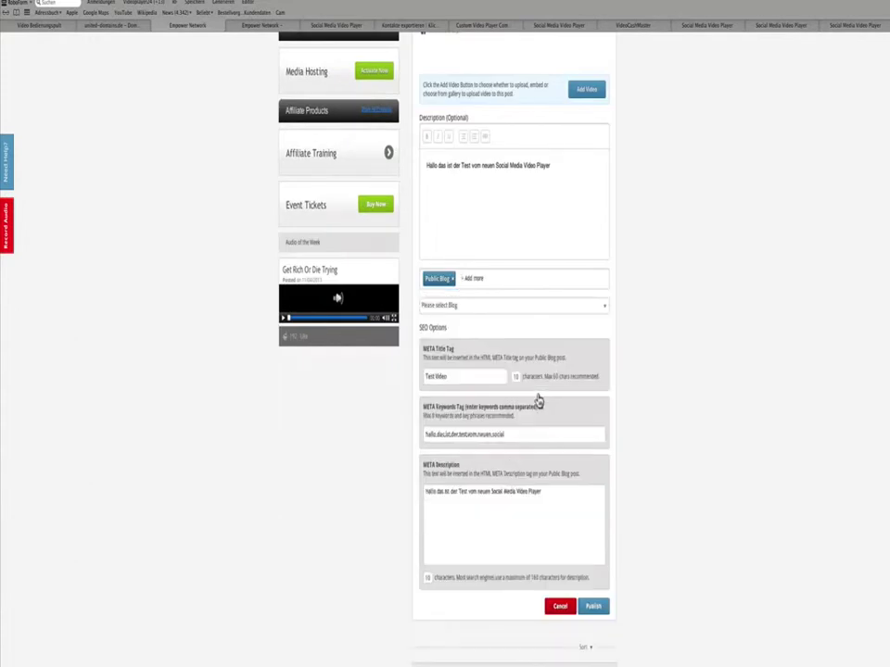
{"action": "left_click", "coordinate": [538, 306]}
{"action": "scroll", "coordinate": [452, 345], "scroll_direction": "down", "scroll_amount": 1}
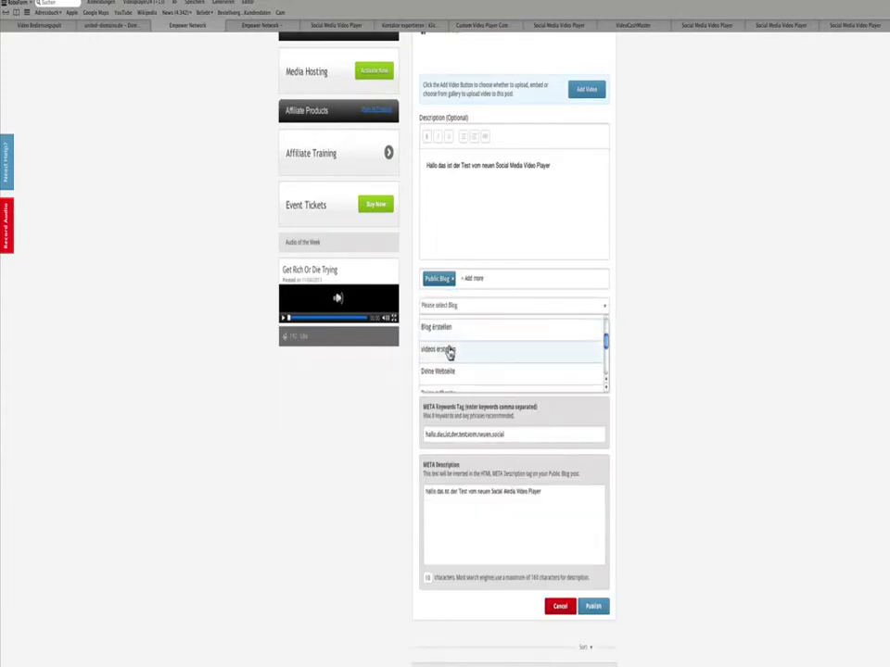
{"action": "left_click", "coordinate": [438, 359]}
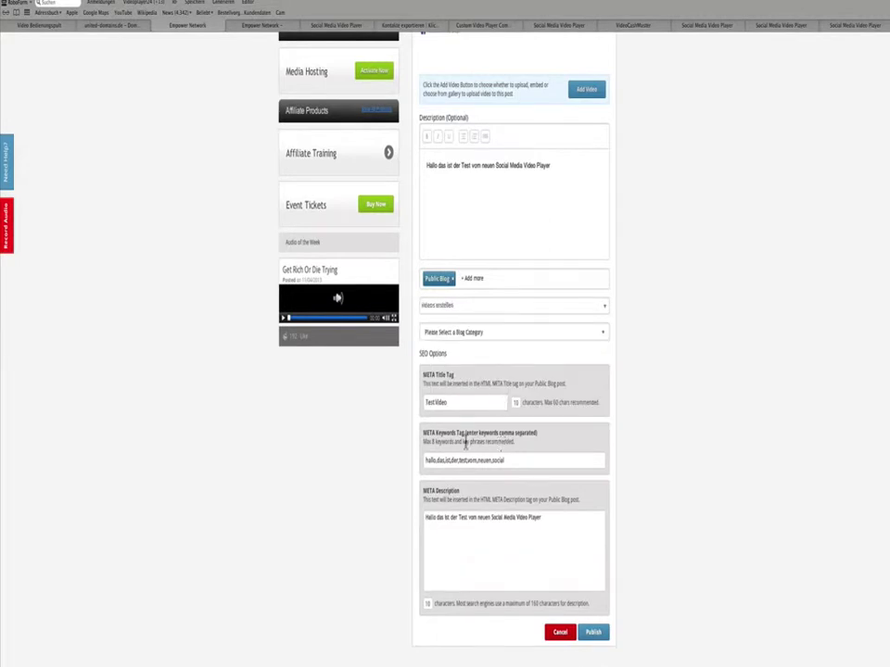
Set the META title to "Test Video Social Media Video Player" and the META keywords to "social,media,video,player"
{"action": "left_click", "coordinate": [447, 405]}
{"action": "left_click_drag", "start_coordinate": [492, 463], "coordinate": [386, 466]}
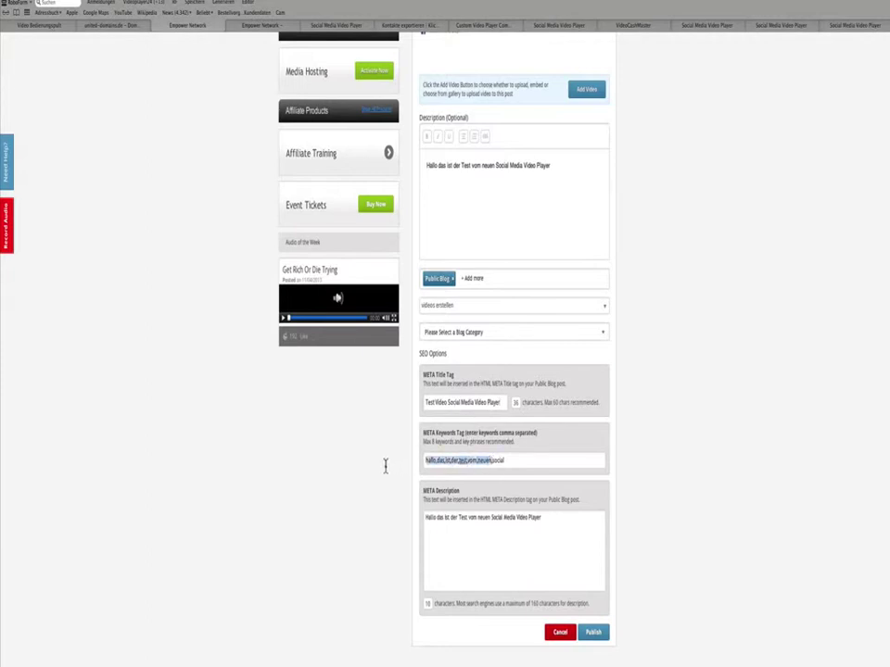
{"action": "key", "text": "BackSpace"}
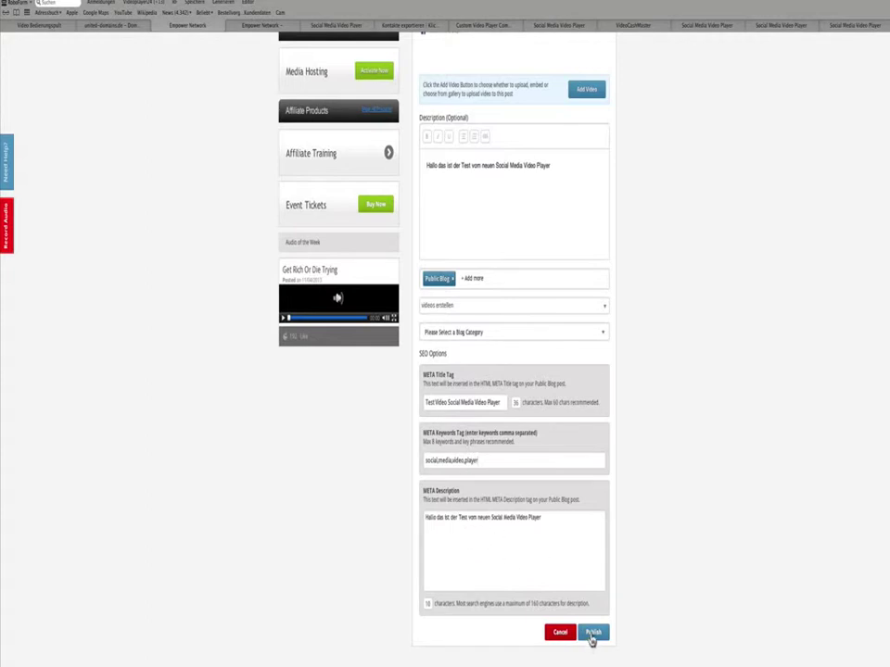
Assign the post to the blog category "Video Einbinden"
{"action": "left_click", "coordinate": [476, 331]}
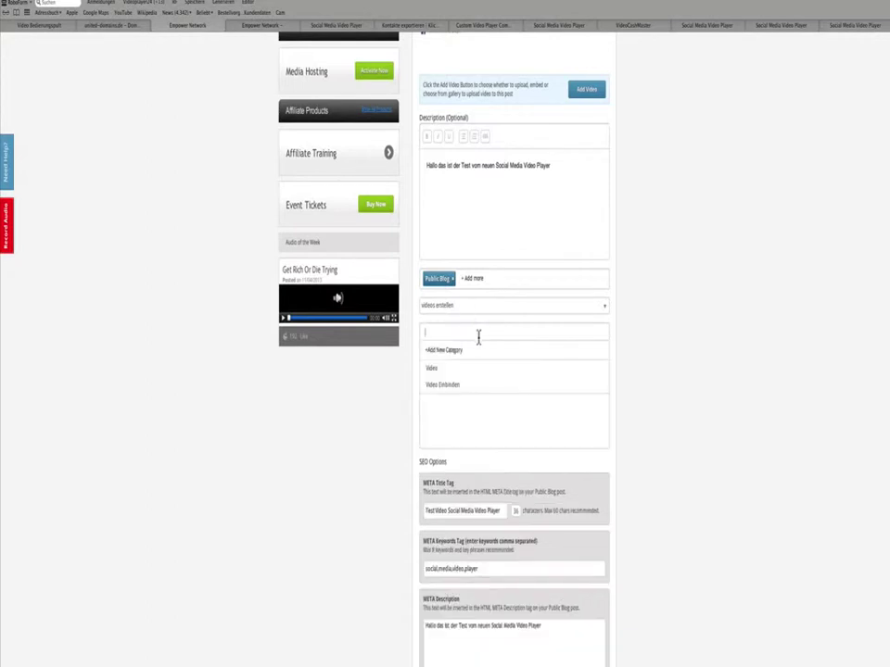
{"action": "left_click", "coordinate": [444, 386]}
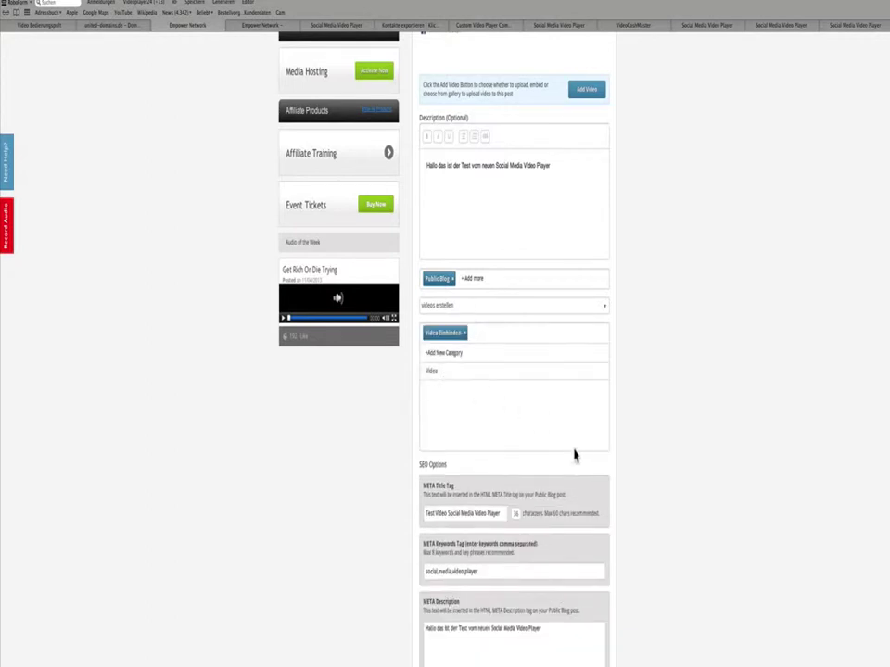
Assign the post to the blog category "Video" as well and publish it
{"action": "left_click", "coordinate": [434, 373]}
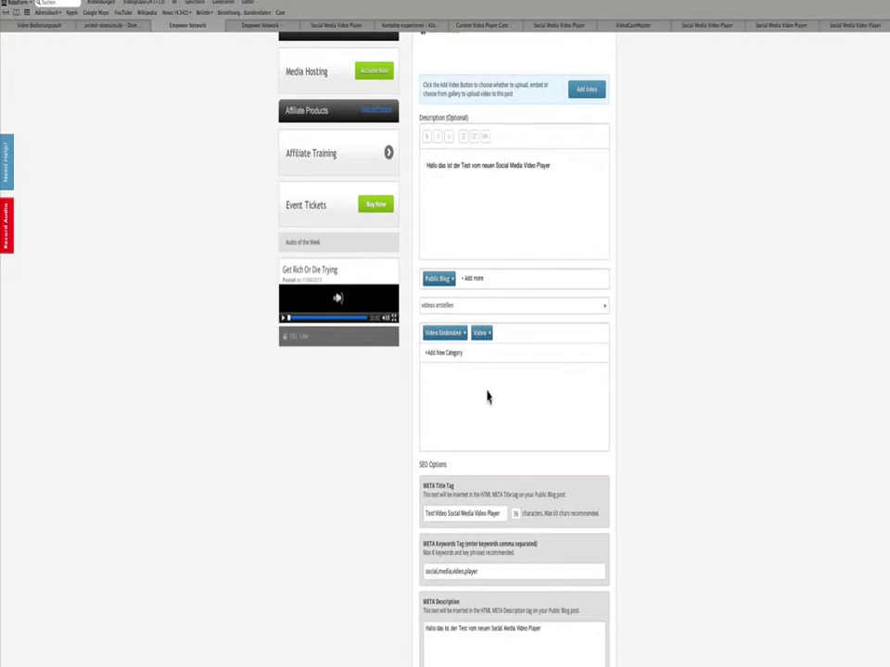
{"action": "scroll", "coordinate": [500, 377], "scroll_direction": "down", "scroll_amount": 4}
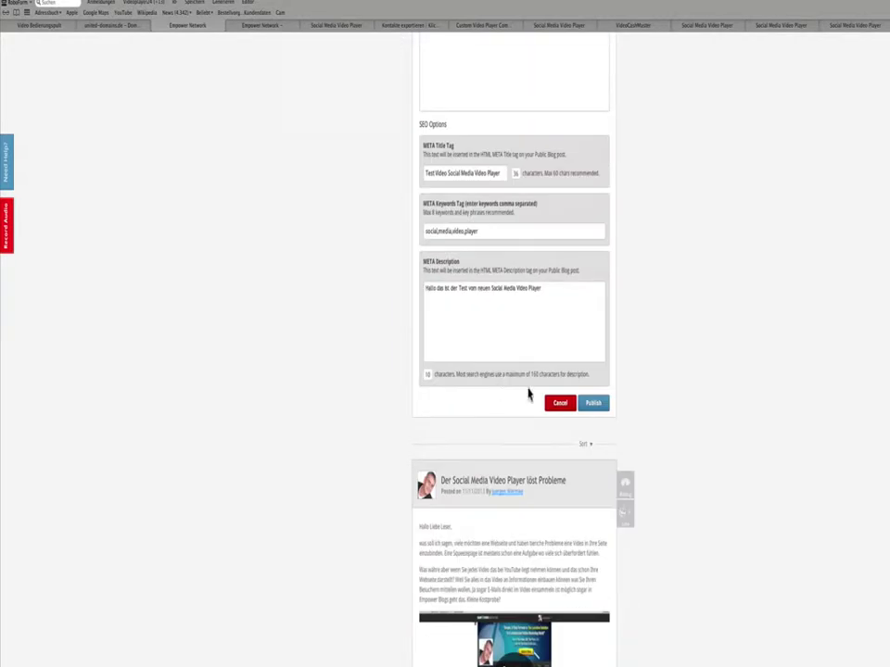
{"action": "scroll", "coordinate": [603, 423], "scroll_direction": "down", "scroll_amount": 1}
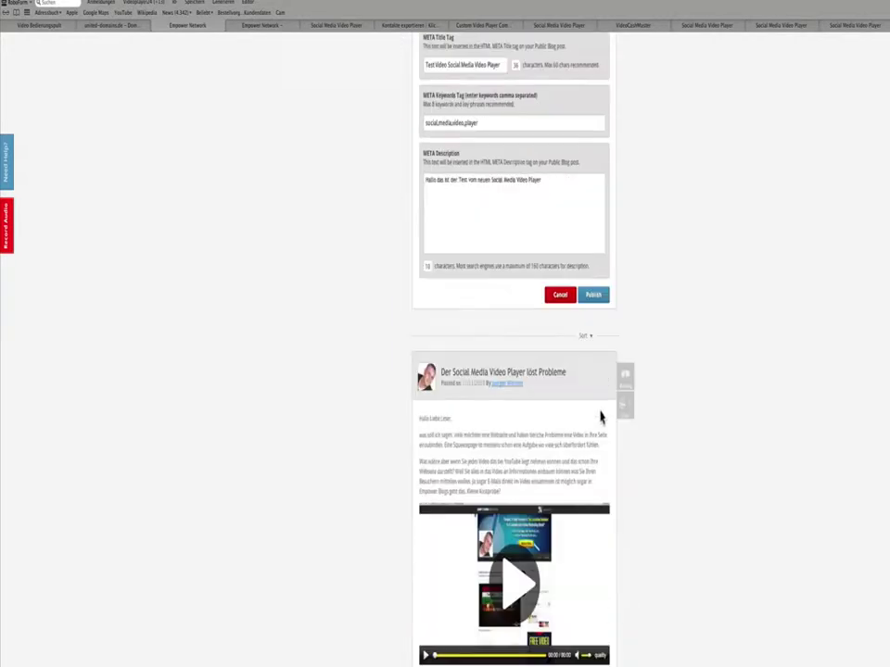
{"action": "left_click", "coordinate": [593, 295]}
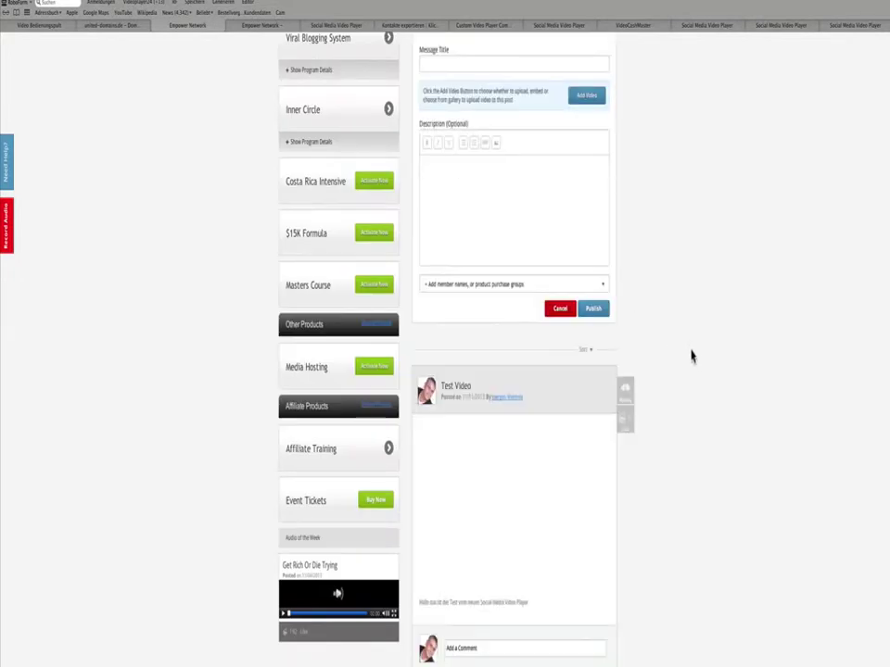
Check the newly published "Test Video" post and the posts below it in the feed
{"action": "scroll", "coordinate": [691, 352], "scroll_direction": "down", "scroll_amount": 3}
{"action": "scroll", "coordinate": [689, 352], "scroll_direction": "down", "scroll_amount": 1}
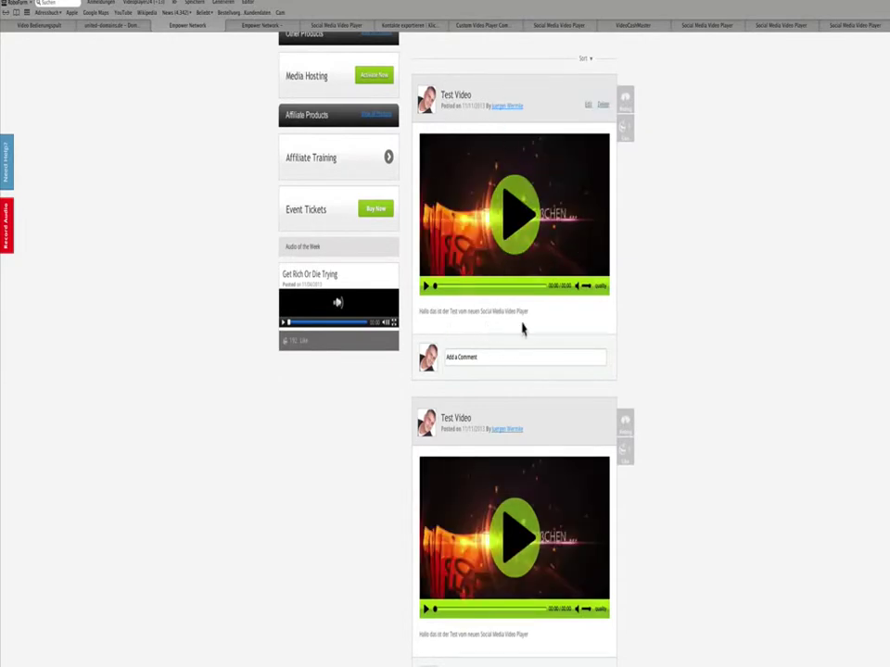
{"action": "scroll", "coordinate": [532, 365], "scroll_direction": "down", "scroll_amount": 8}
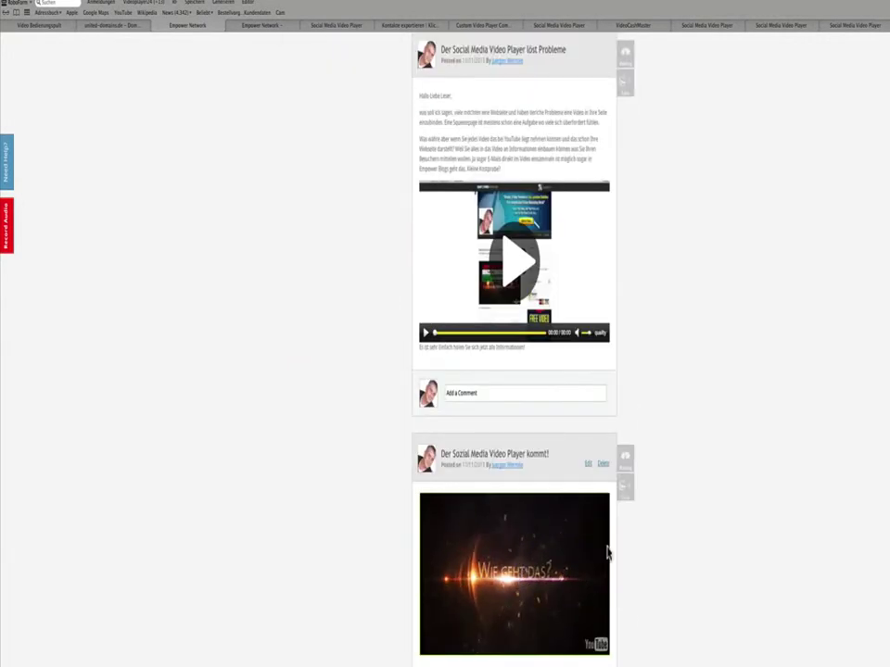
{"action": "left_click", "coordinate": [604, 466]}
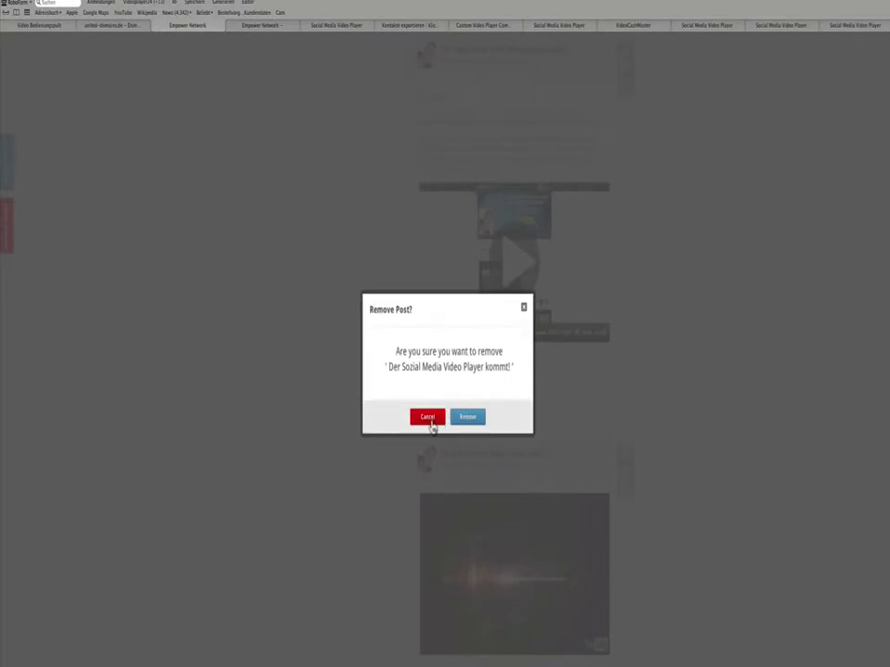
{"action": "left_click", "coordinate": [428, 418]}
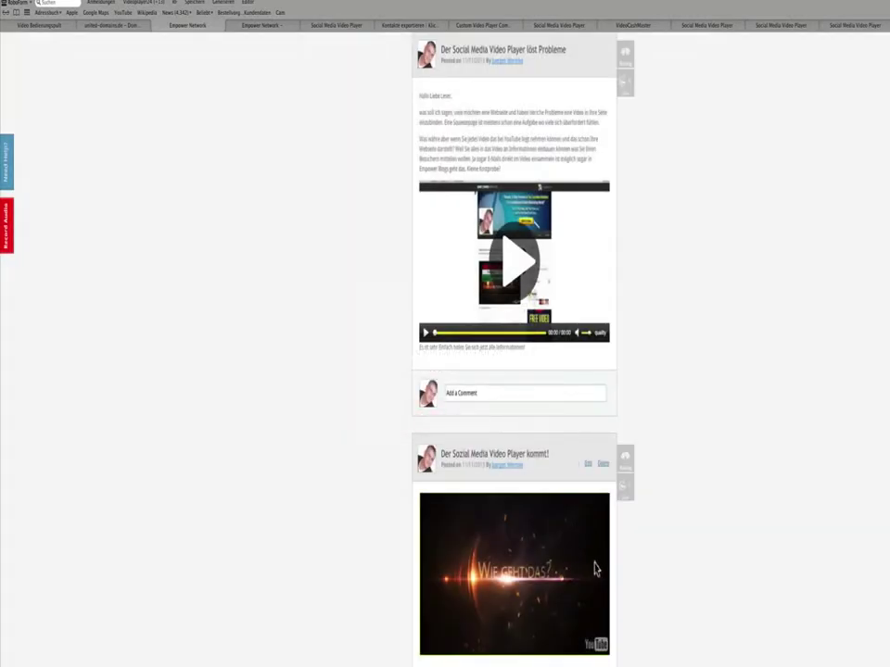
{"action": "scroll", "coordinate": [691, 517], "scroll_direction": "up", "scroll_amount": 10}
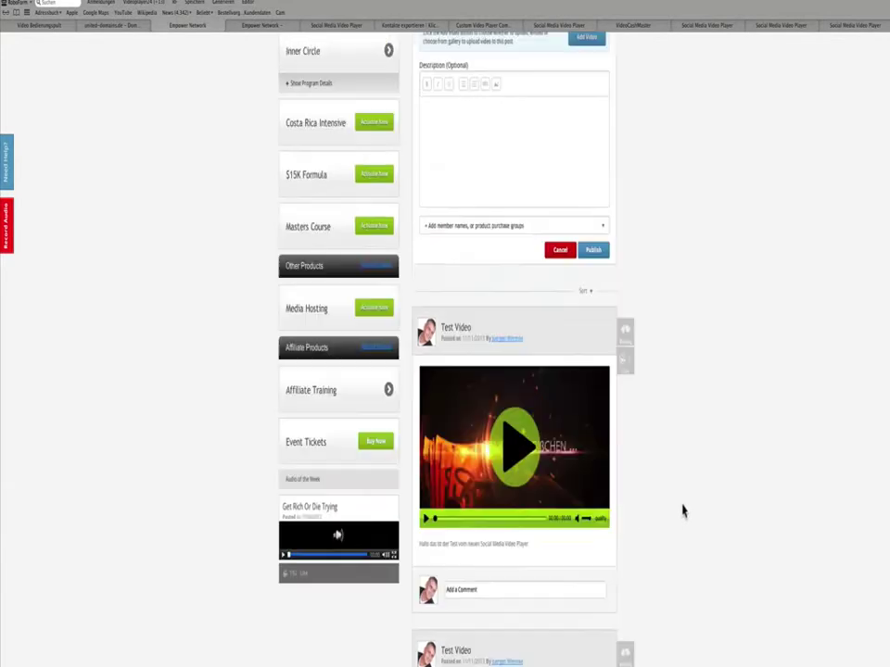
Open the public Empower Network blog and switch from it to the "videos erstellen" blog
{"action": "left_click", "coordinate": [591, 48]}
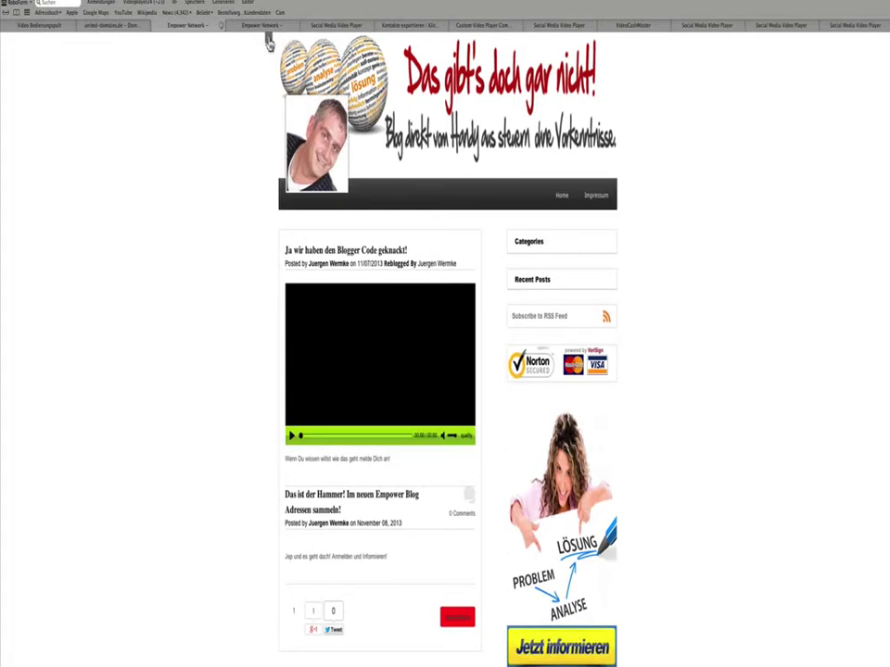
{"action": "left_click", "coordinate": [268, 38]}
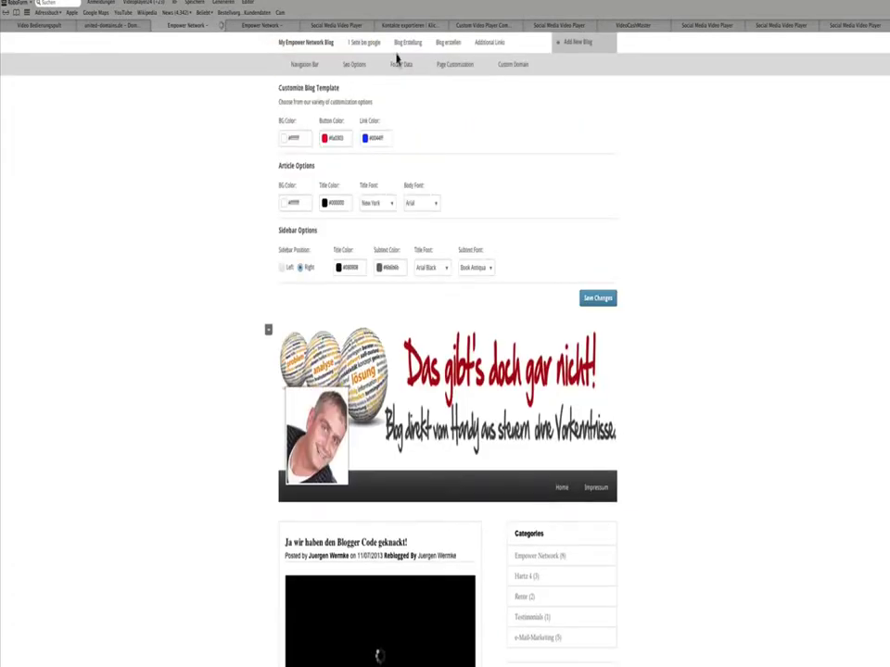
{"action": "left_click", "coordinate": [492, 46]}
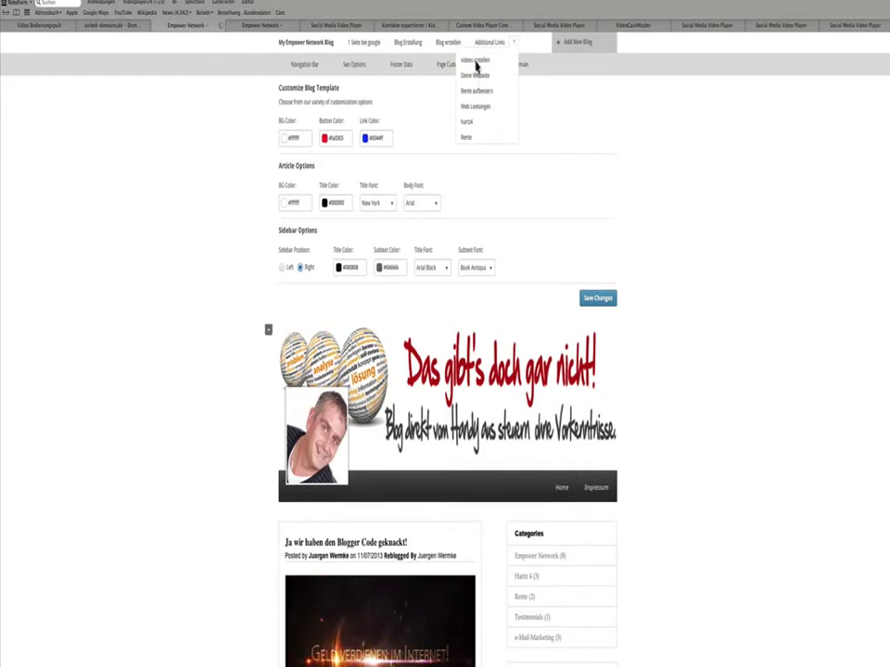
{"action": "left_click", "coordinate": [475, 61]}
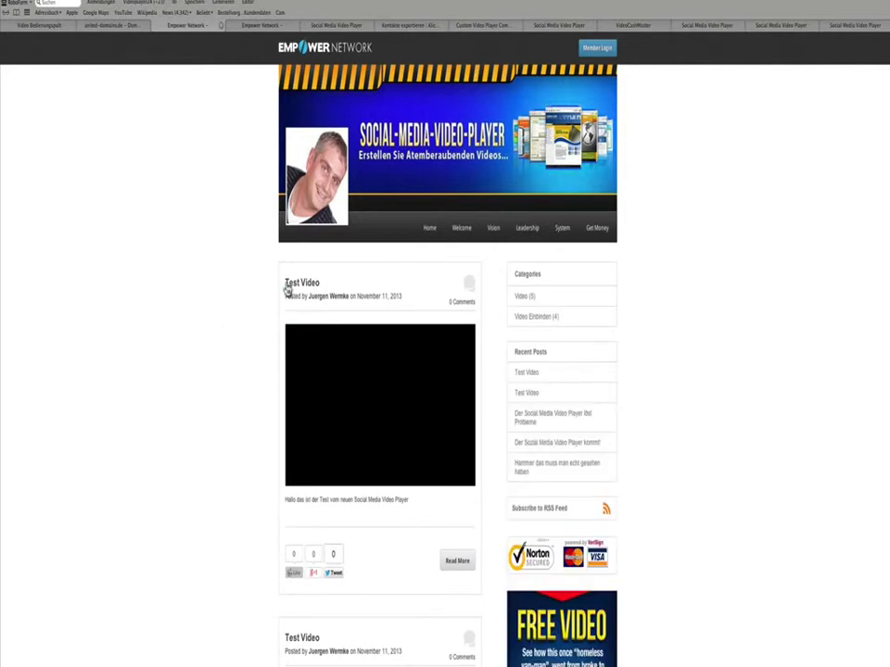
Look through the posts on the "videos erstellen" blog to examine the embedded video players
{"action": "scroll", "coordinate": [247, 366], "scroll_direction": "down", "scroll_amount": 1}
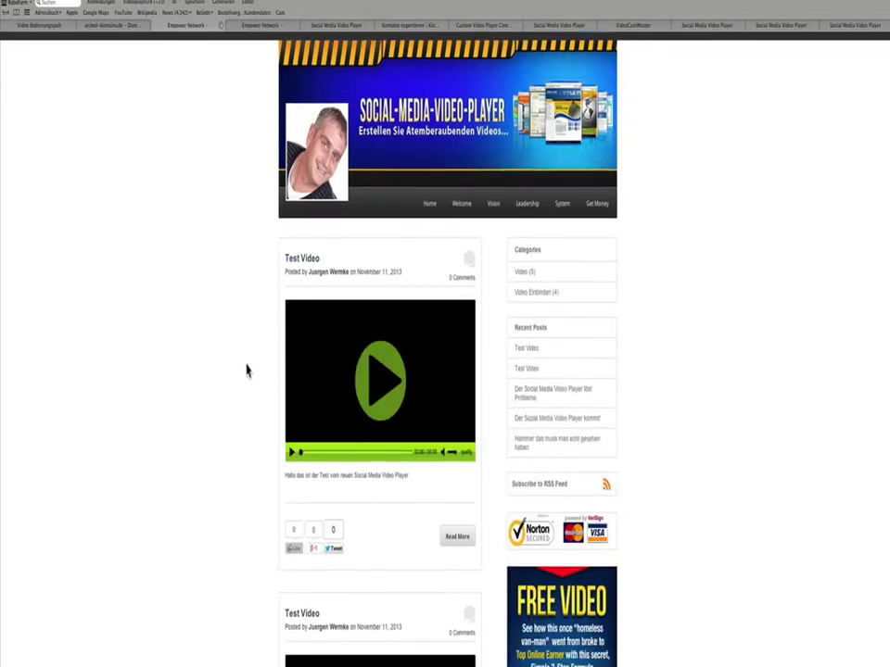
{"action": "left_click", "coordinate": [340, 350]}
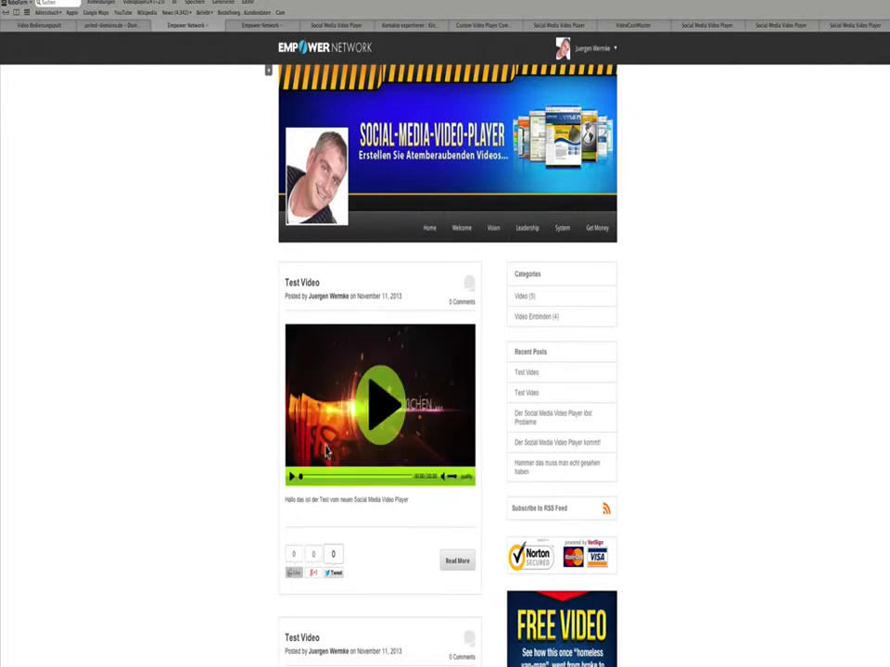
{"action": "scroll", "coordinate": [329, 400], "scroll_direction": "down", "scroll_amount": 3}
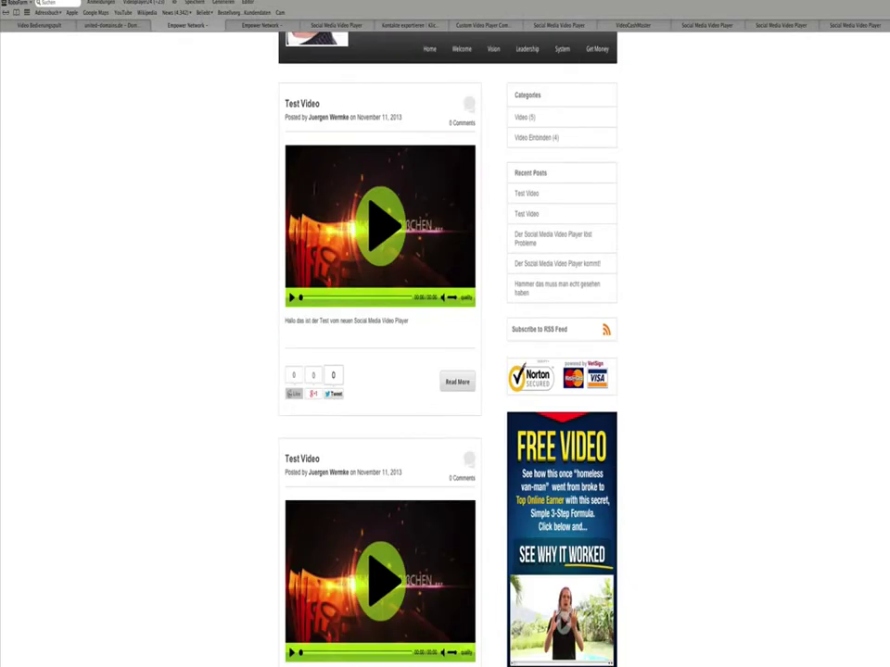
{"action": "scroll", "coordinate": [309, 409], "scroll_direction": "down", "scroll_amount": 15}
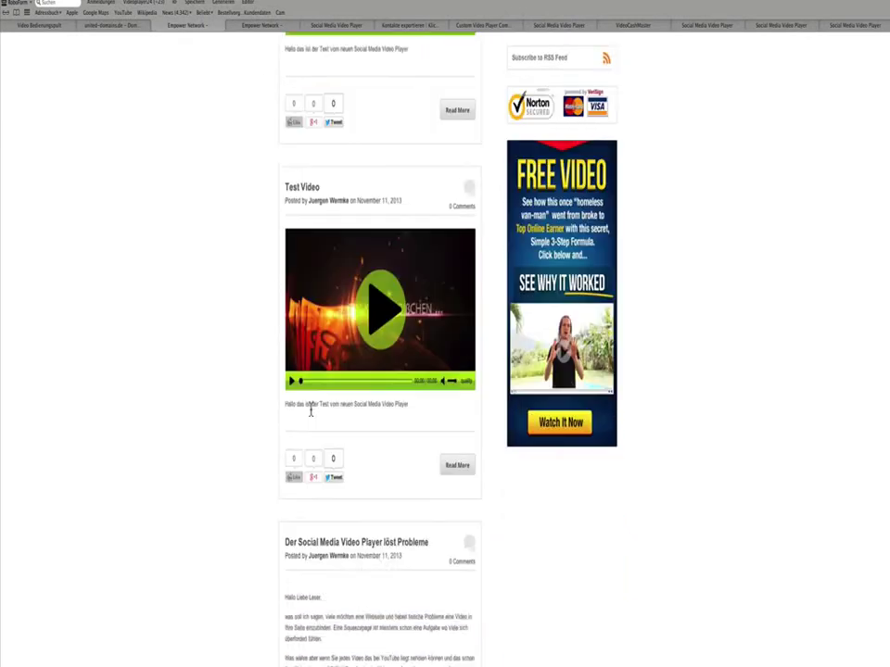
{"action": "scroll", "coordinate": [310, 423], "scroll_direction": "down", "scroll_amount": 4}
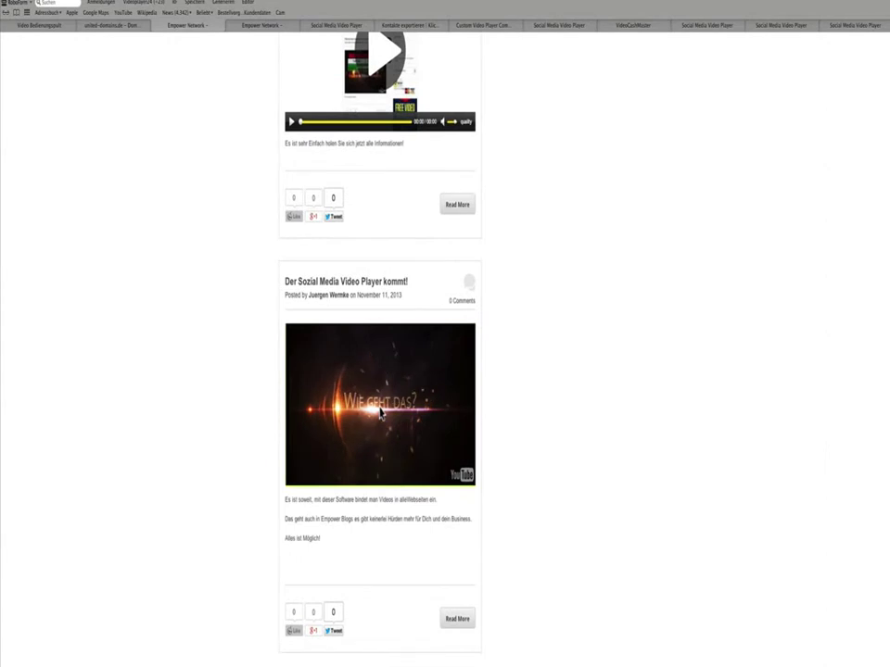
Play the embedded video in the newest "Test Video" post on the blog and show its player controls
{"action": "scroll", "coordinate": [208, 225], "scroll_direction": "up", "scroll_amount": 12}
{"action": "scroll", "coordinate": [243, 219], "scroll_direction": "up", "scroll_amount": 8}
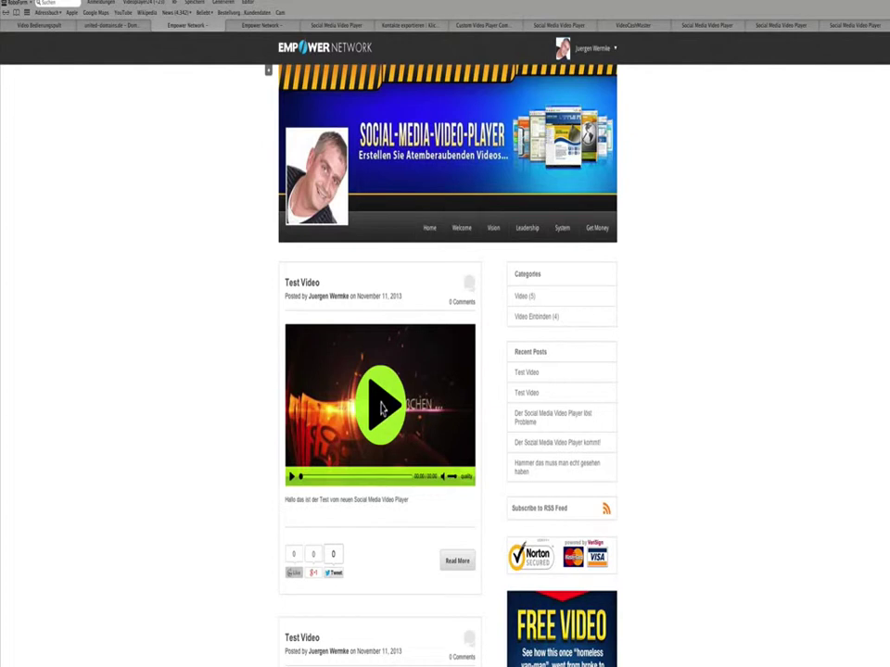
{"action": "left_click", "coordinate": [381, 408]}
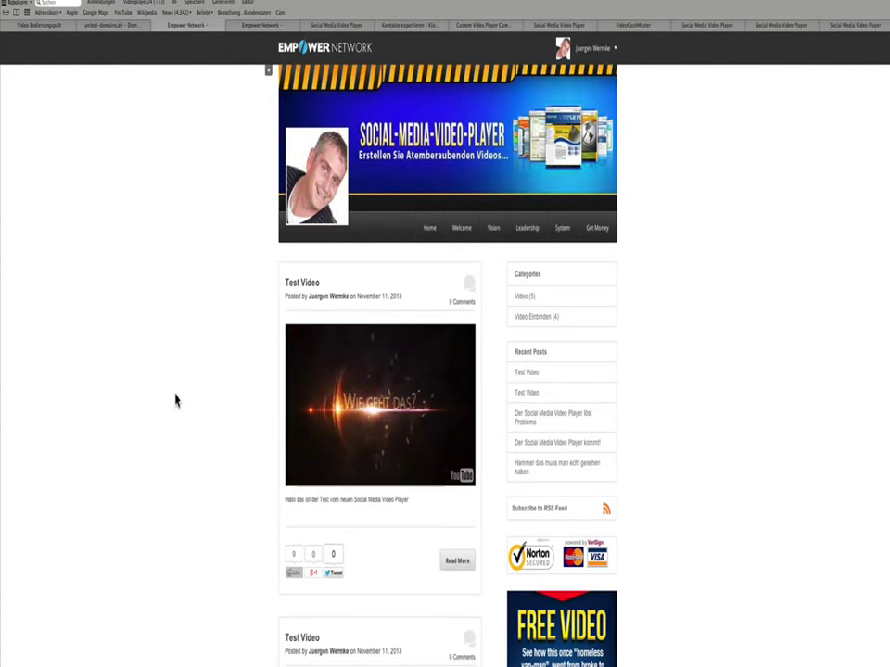
{"action": "mouse_move", "coordinate": [374, 445]}
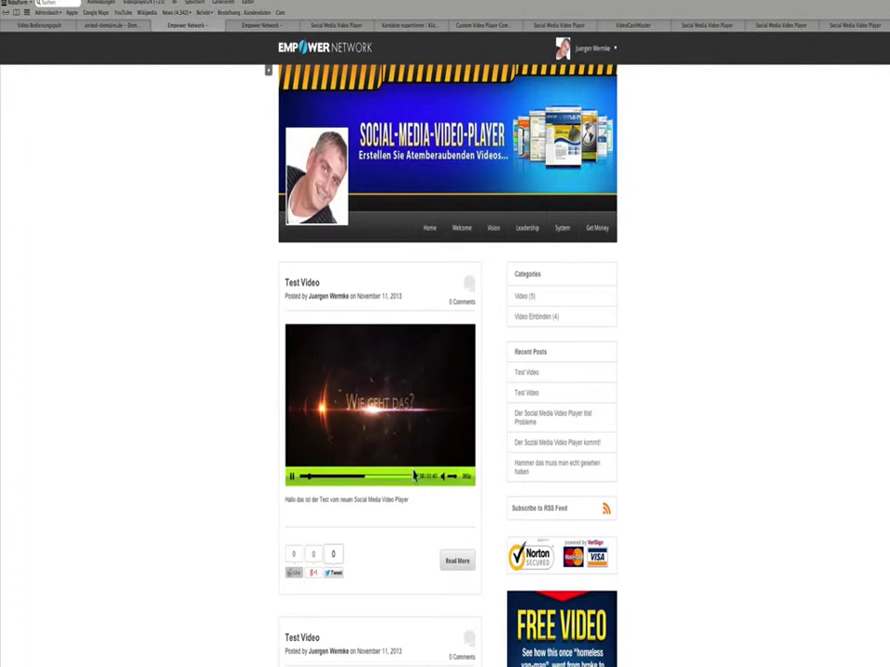